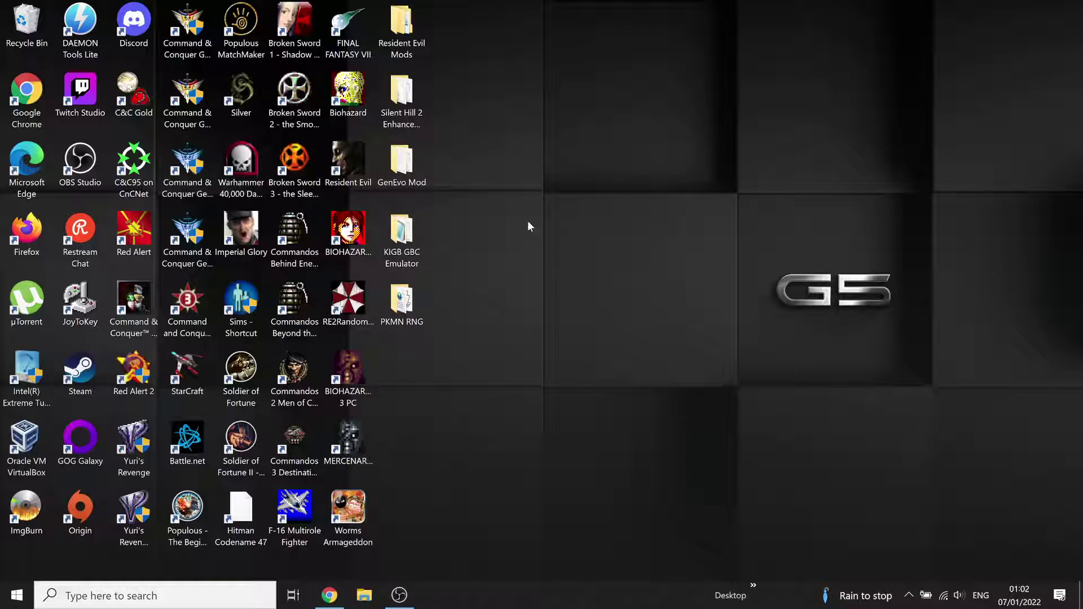
- Launch RE2 Classic REbirth, move the title menu between ORIGINAL MODE and LOAD GAME, then quit with F9
{"action": "double_click", "coordinate": [348, 231]}
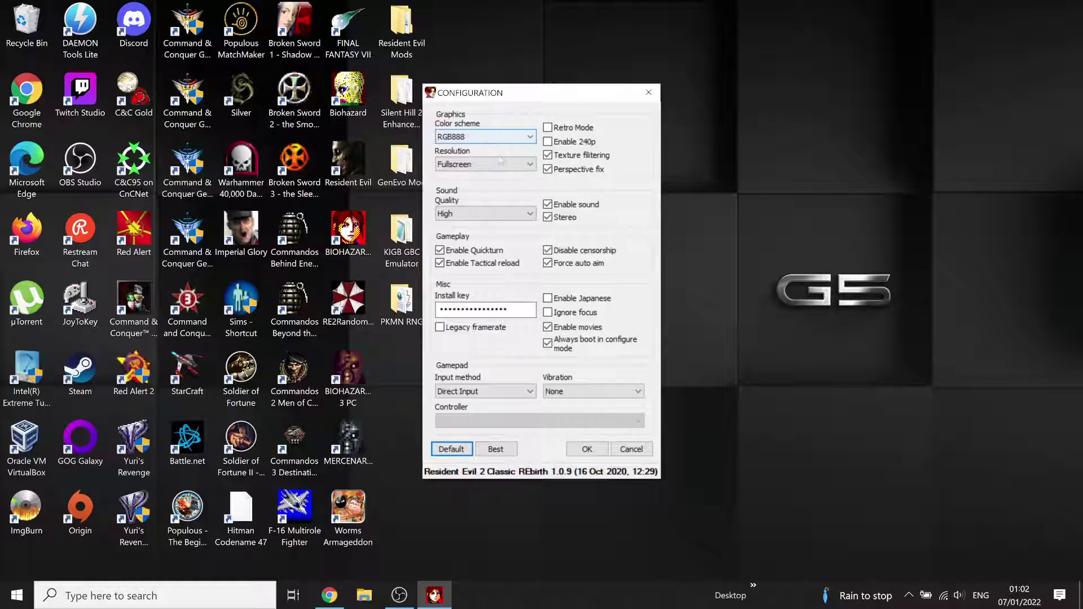
{"action": "left_click", "coordinate": [587, 450]}
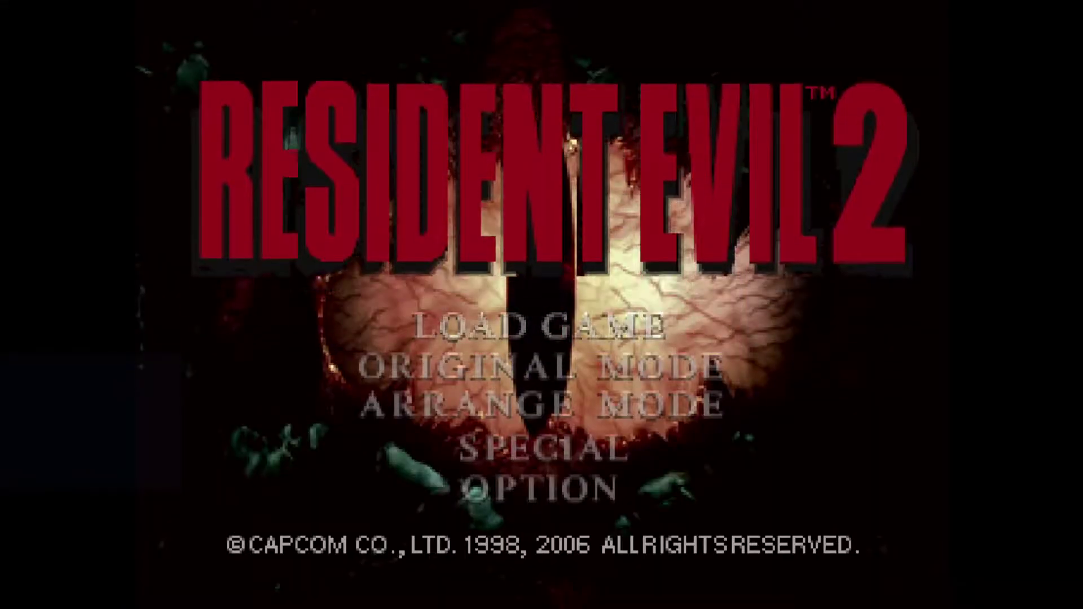
{"action": "key", "text": "Down"}
{"action": "key", "text": "Up"}
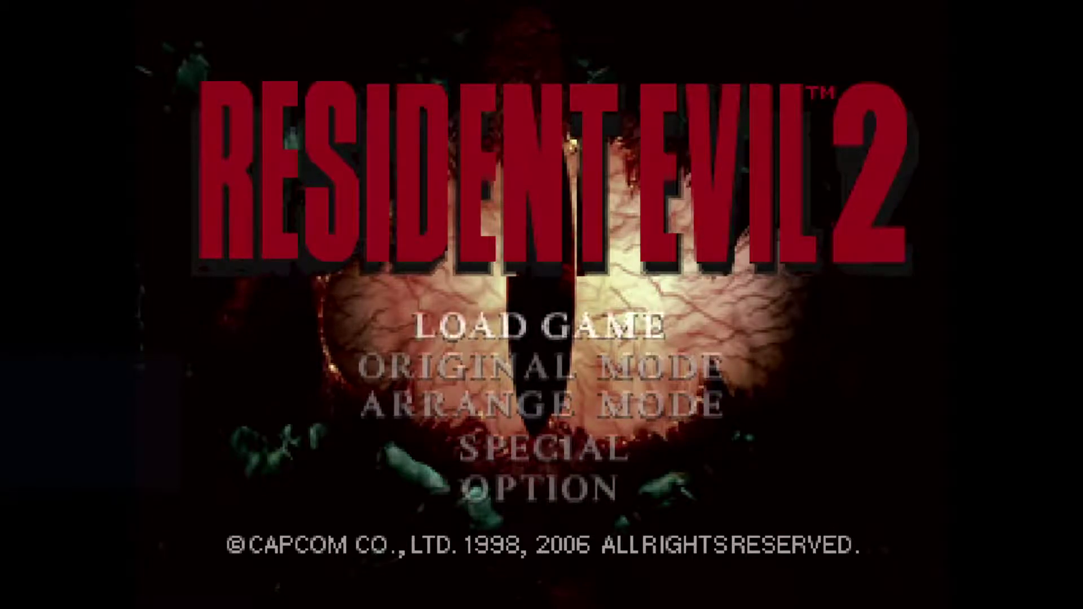
{"action": "key", "text": "Escape"}
{"action": "key", "text": "F9"}
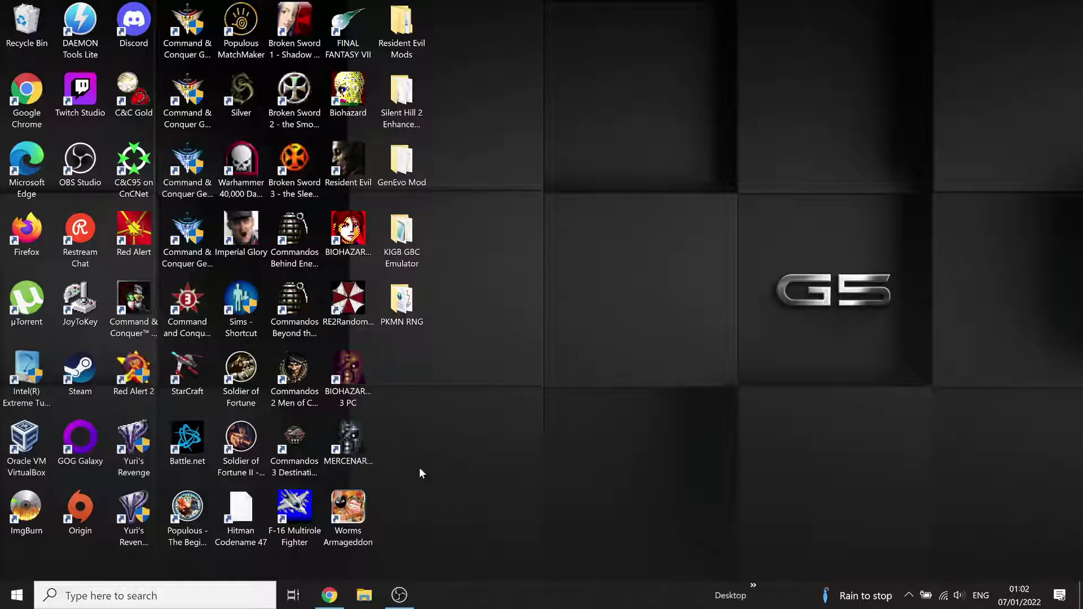
- Open C:\Program Files (x86)\CAPCOM\BIOHAZARD 2 PC in File Explorer
{"action": "left_click", "coordinate": [363, 596]}
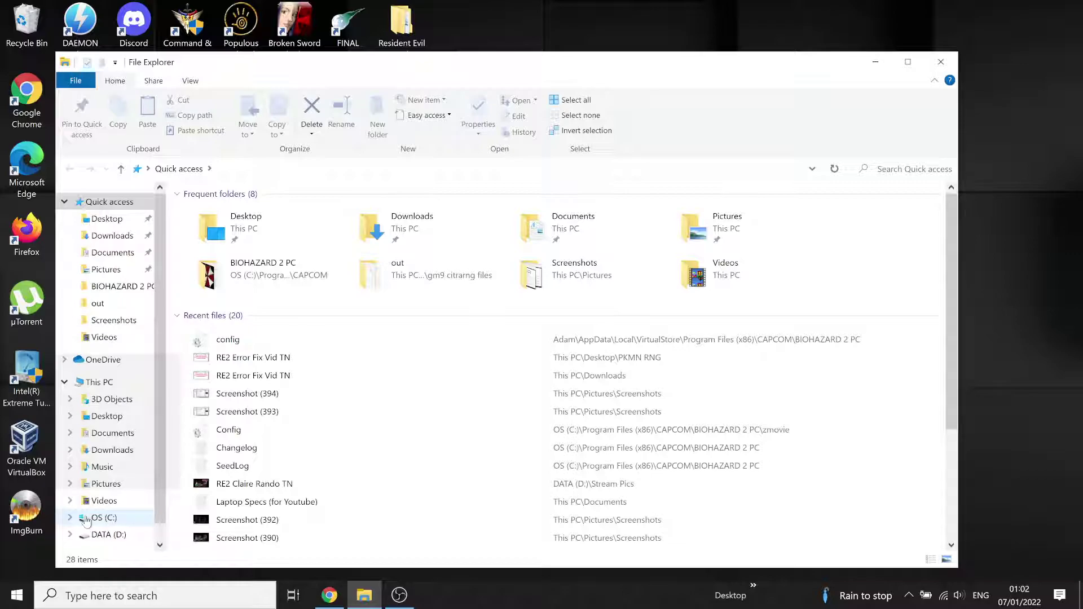
{"action": "left_click", "coordinate": [86, 519]}
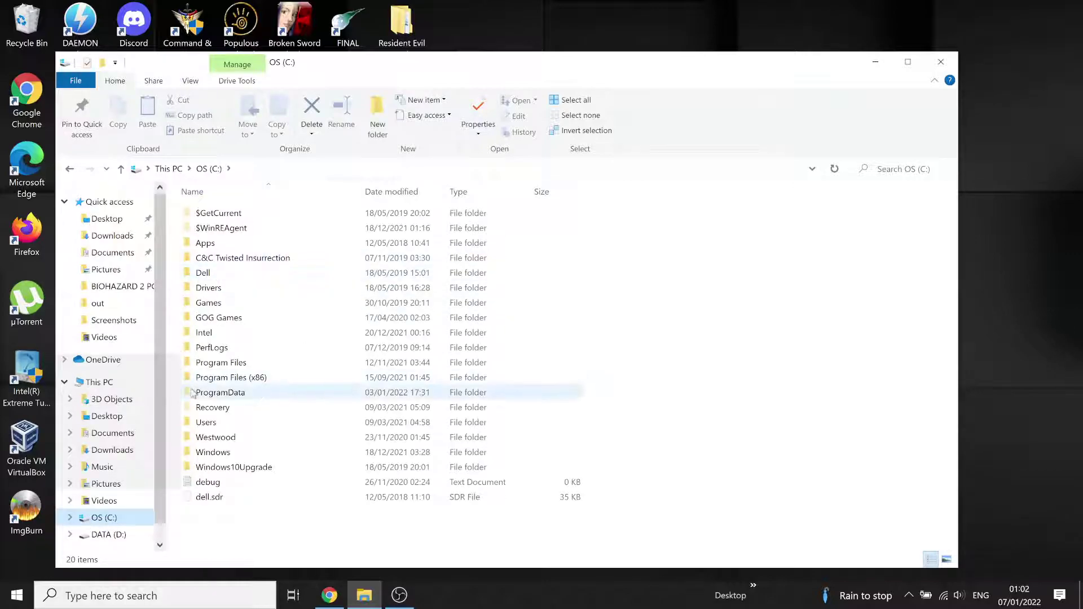
{"action": "left_click", "coordinate": [189, 380]}
{"action": "double_click", "coordinate": [188, 382]}
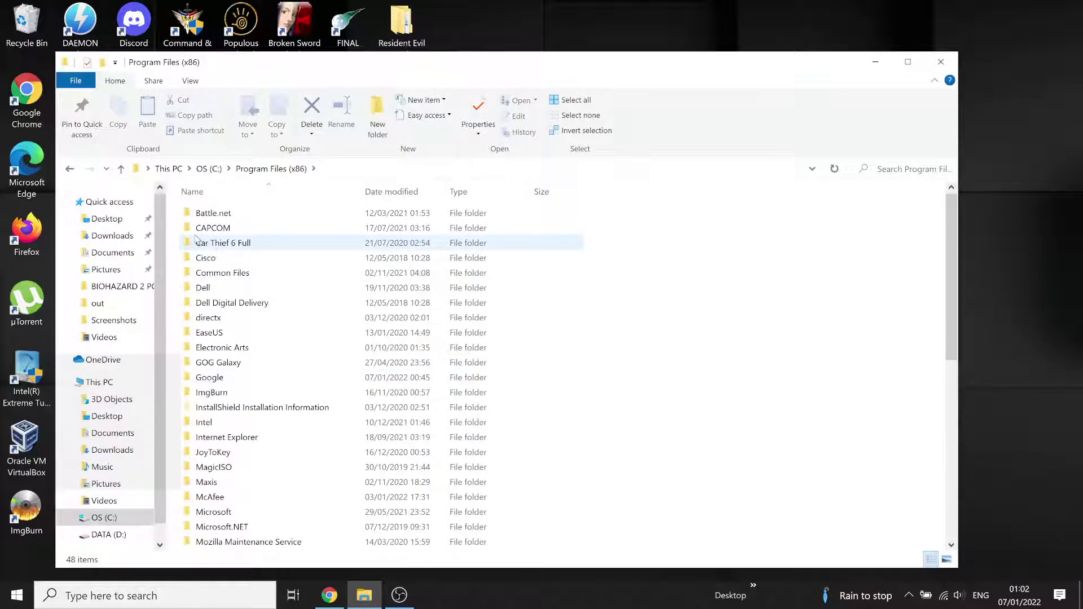
{"action": "double_click", "coordinate": [192, 229]}
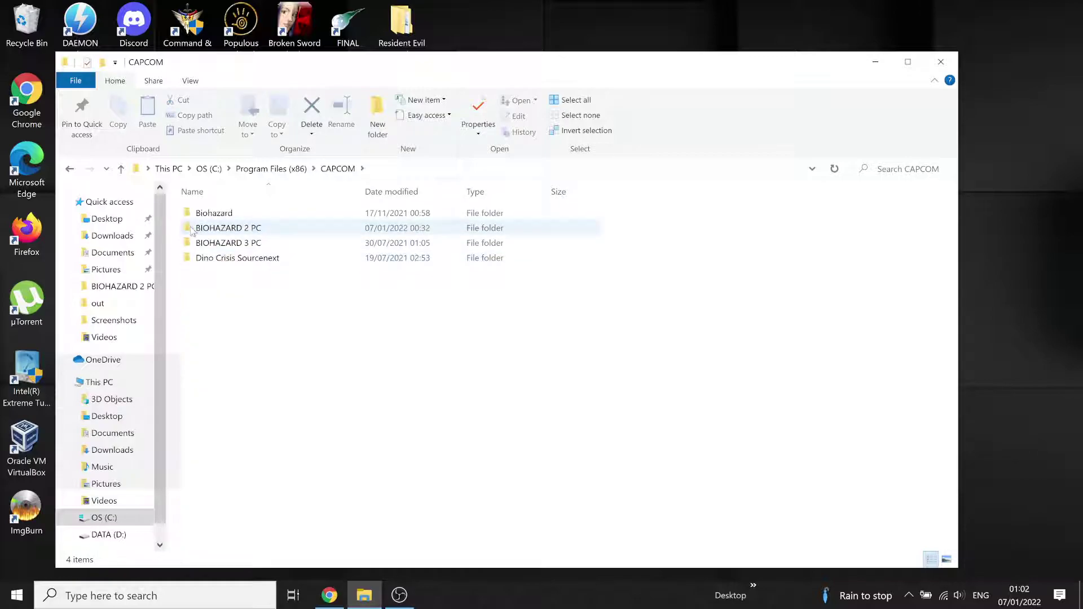
{"action": "double_click", "coordinate": [192, 229]}
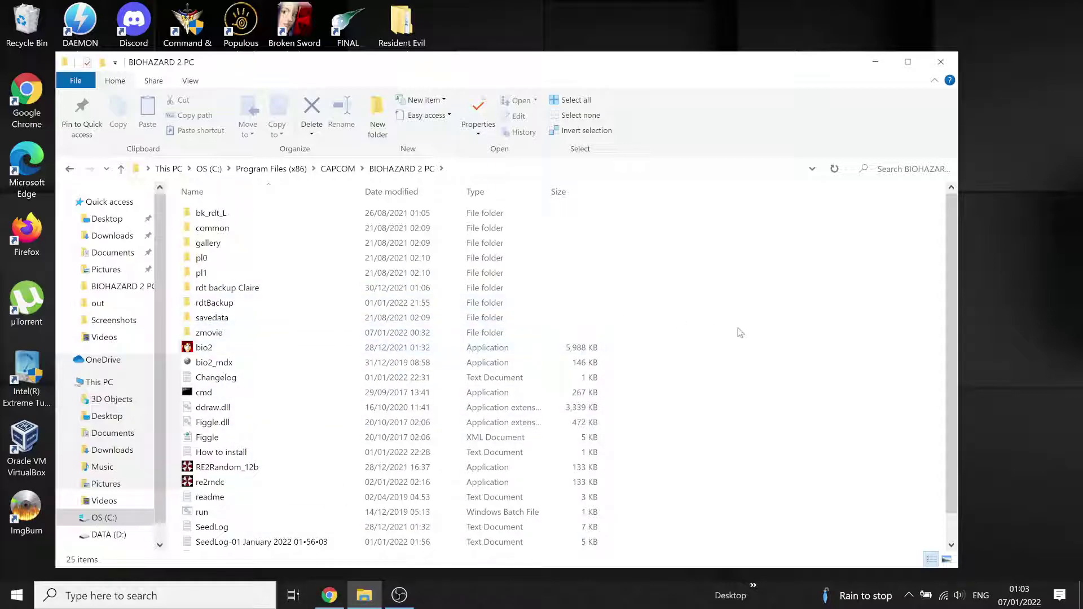
- Scroll through the game folder's contents, then minimise the window
{"action": "scroll", "coordinate": [720, 300], "scroll_direction": "down", "scroll_amount": 1}
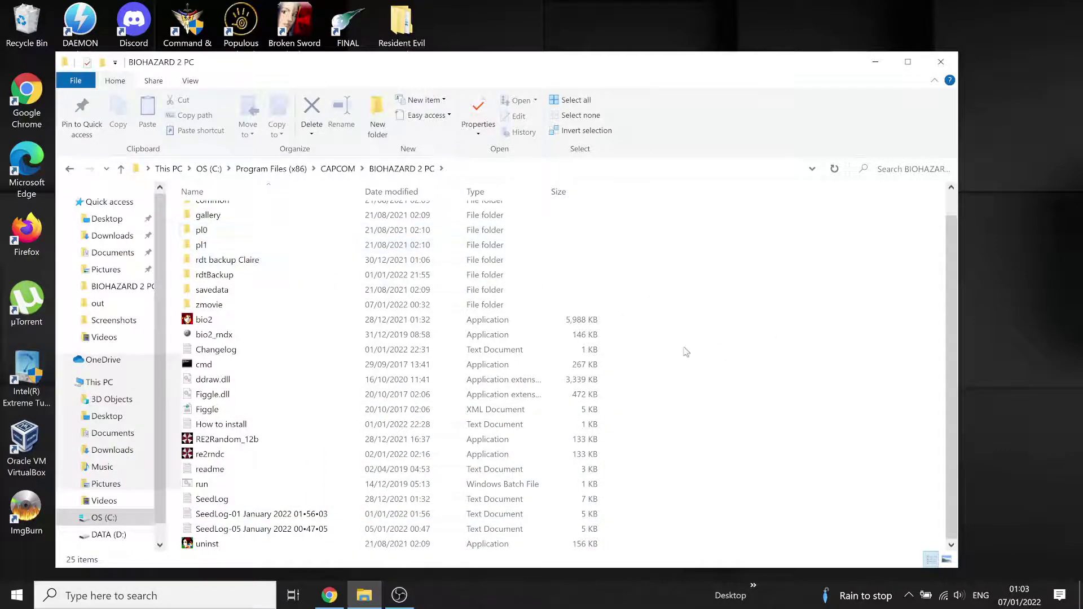
{"action": "scroll", "coordinate": [703, 328], "scroll_direction": "up", "scroll_amount": 1}
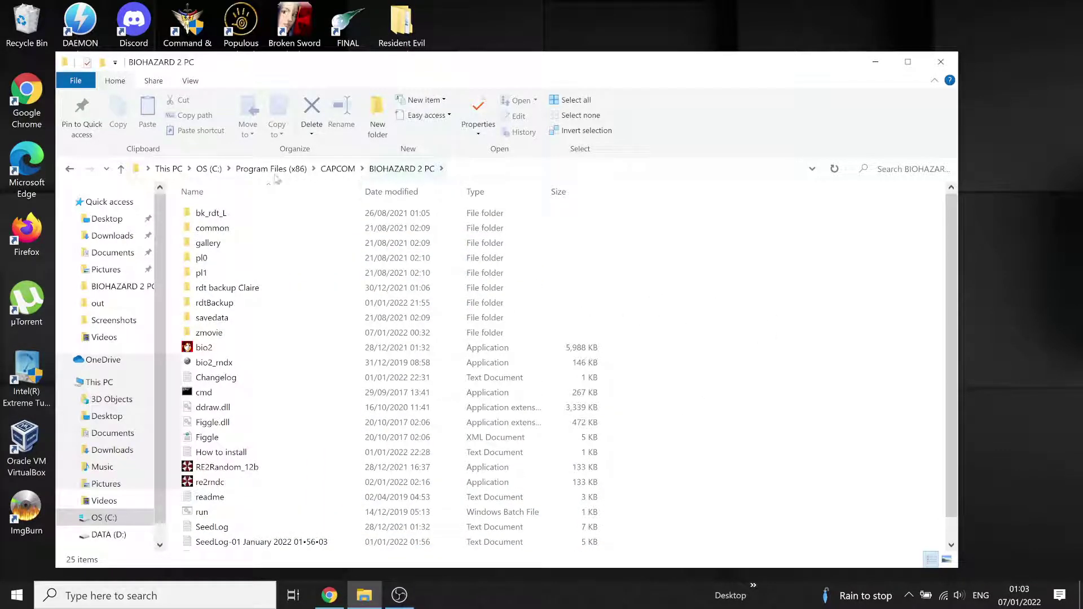
{"action": "left_click", "coordinate": [875, 62]}
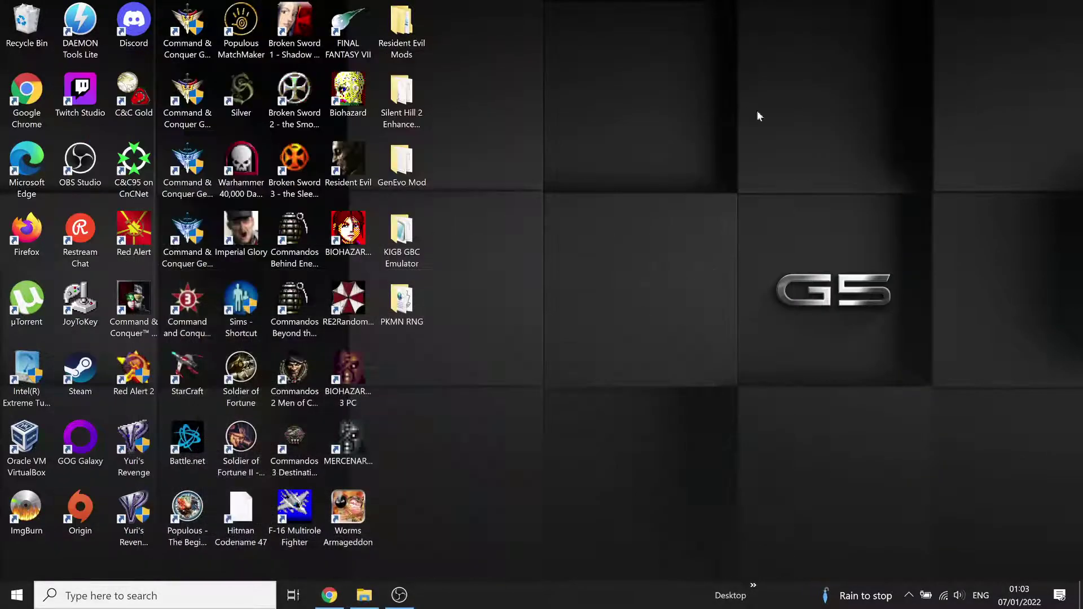
- Scroll Chrome's troubleshooting page to the 'I CAN'T FIND MY CONFIG.INI' section, then minimise Chrome
{"action": "left_click", "coordinate": [330, 596]}
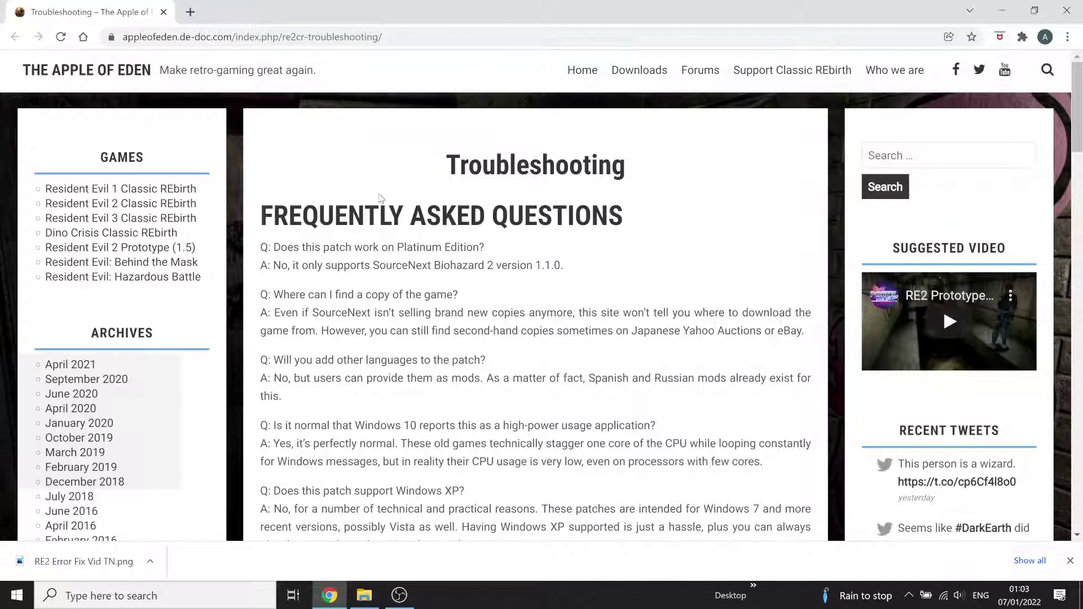
{"action": "scroll", "coordinate": [485, 290], "scroll_direction": "down", "scroll_amount": 15}
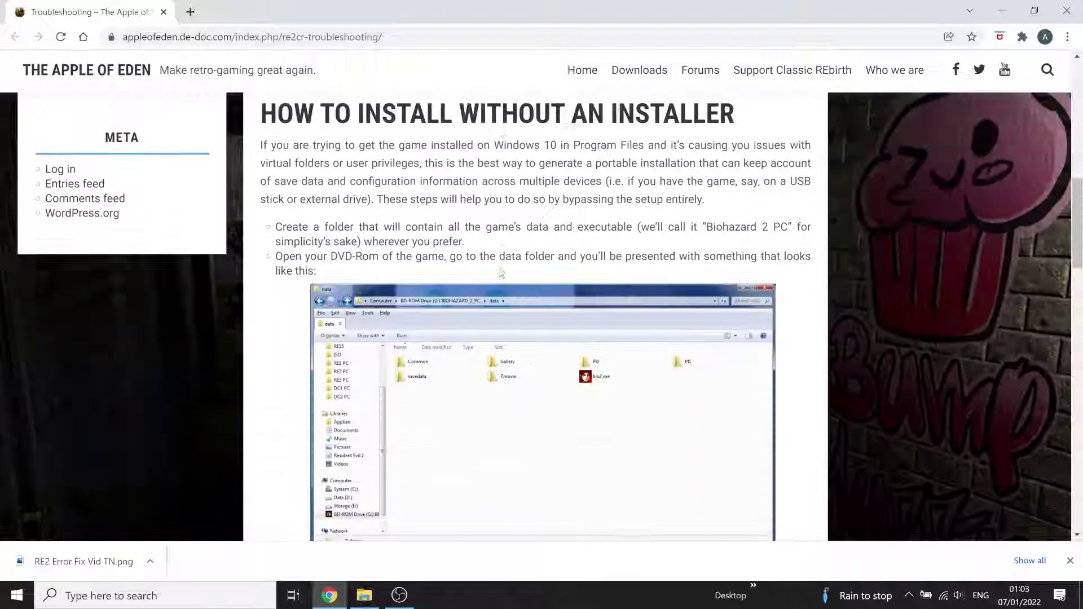
{"action": "scroll", "coordinate": [501, 264], "scroll_direction": "down", "scroll_amount": 15}
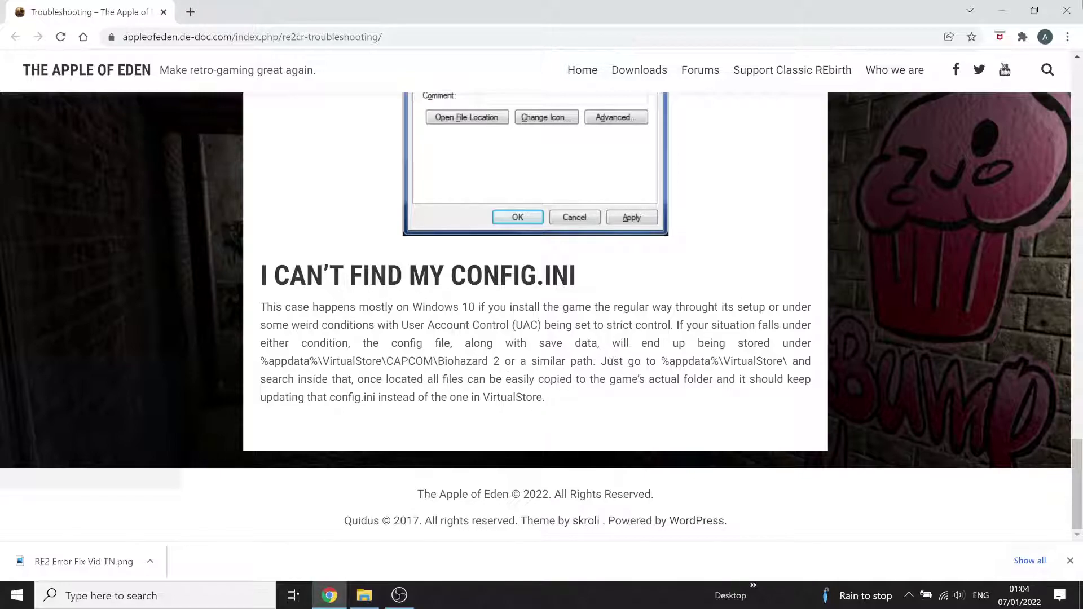
{"action": "left_click", "coordinate": [1000, 11]}
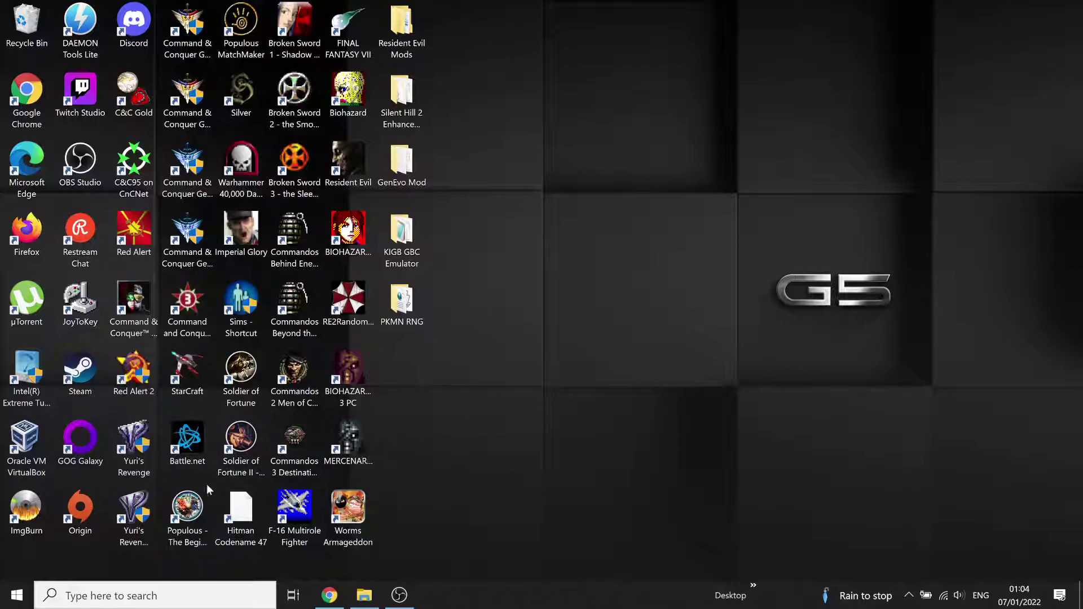
- Search for 'appdata', open the AppData folder, then return to the troubleshooting page
{"action": "left_click", "coordinate": [101, 595]}
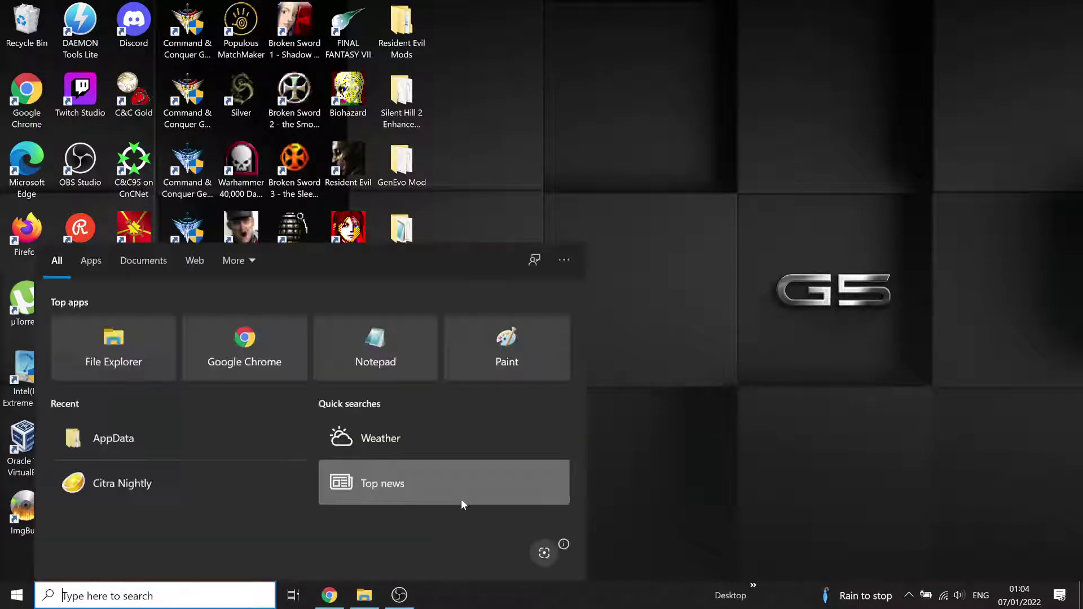
{"action": "type", "text": "appdata"}
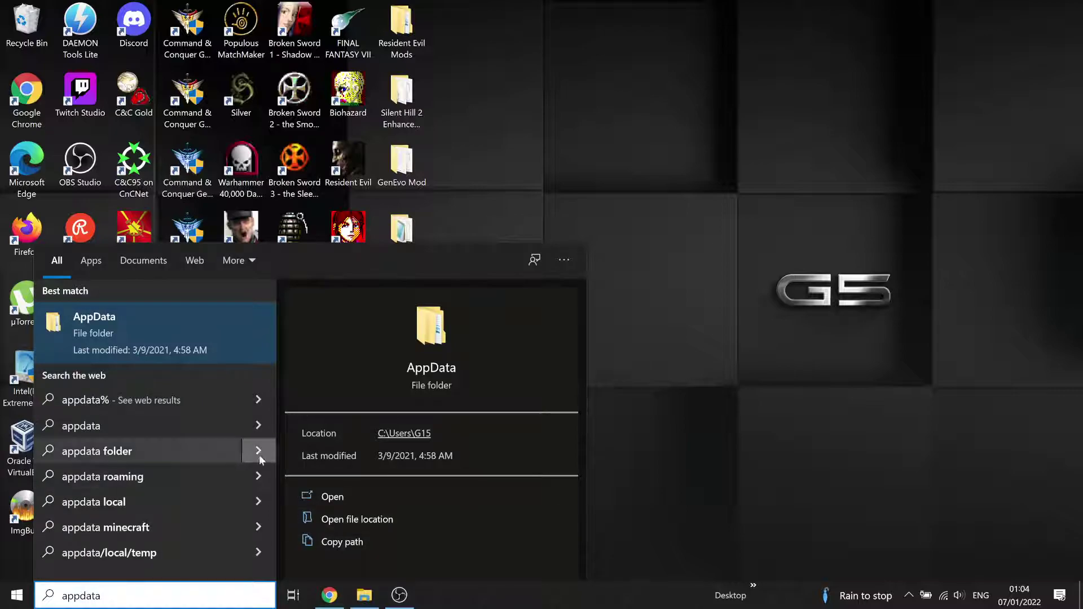
{"action": "left_click", "coordinate": [105, 327]}
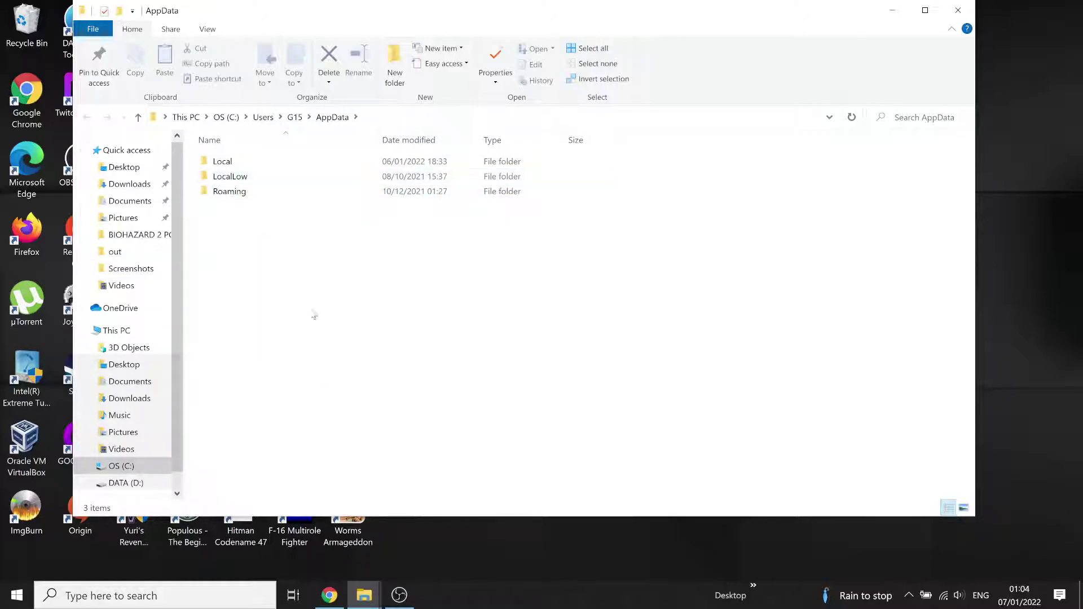
{"action": "left_click", "coordinate": [329, 595]}
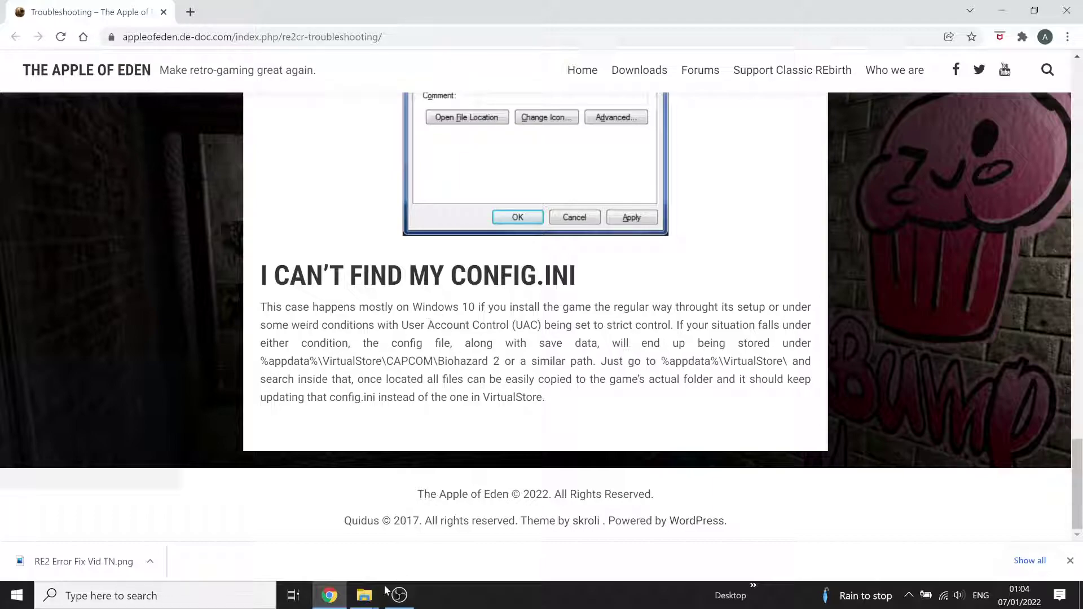
- Navigate AppData\Local\VirtualStore\Program Files (x86)\CAPCOM\BIOHAZARD 2 PC and select the config file
{"action": "mouse_move", "coordinate": [367, 594]}
{"action": "left_click", "coordinate": [415, 491]}
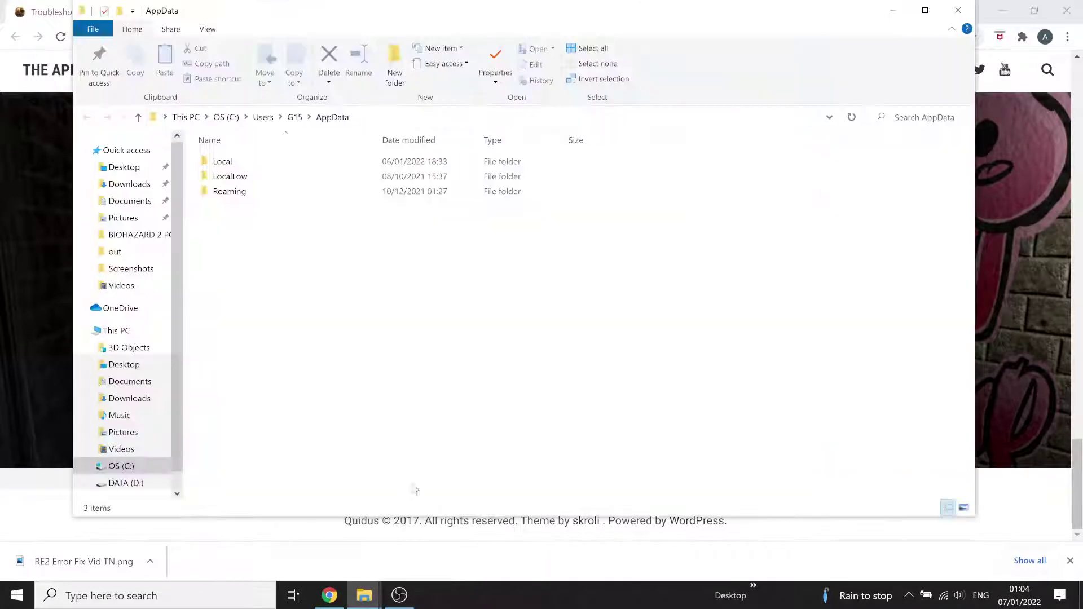
{"action": "double_click", "coordinate": [211, 164]}
{"action": "scroll", "coordinate": [467, 275], "scroll_direction": "down", "scroll_amount": 6}
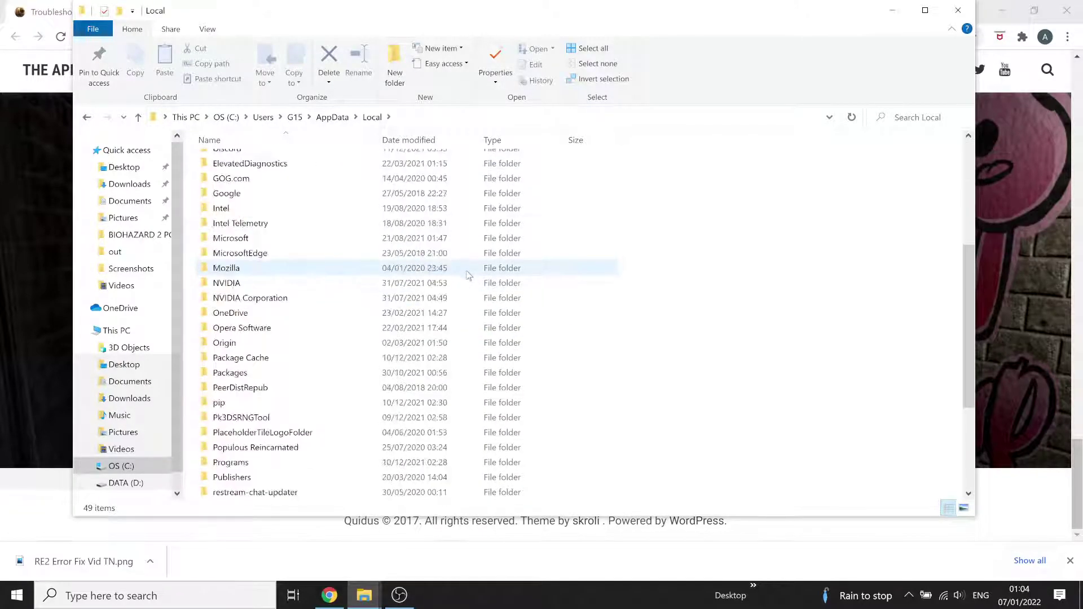
{"action": "scroll", "coordinate": [467, 275], "scroll_direction": "down", "scroll_amount": 3}
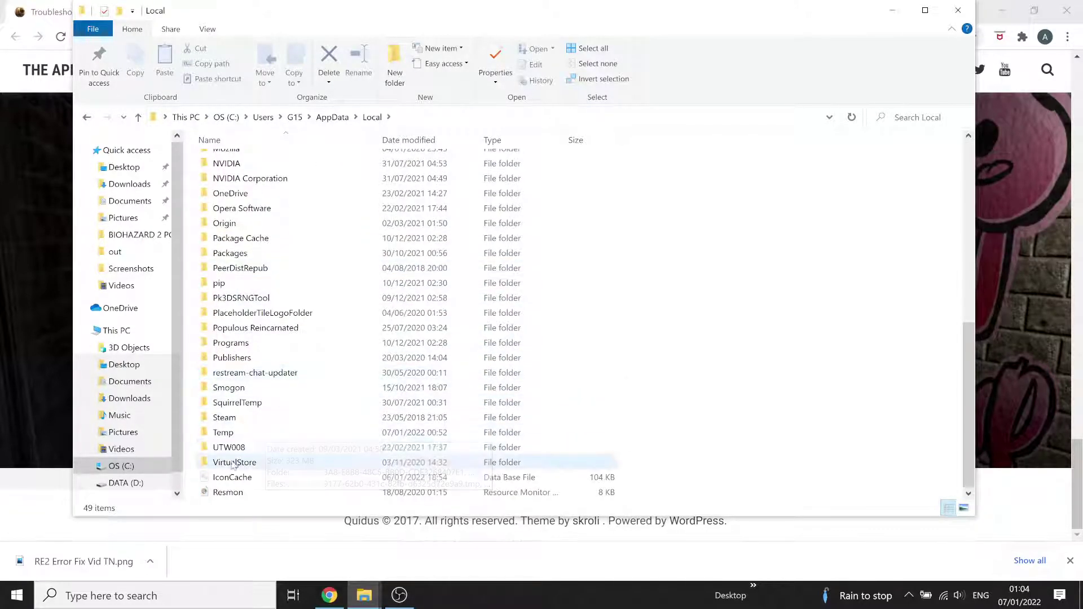
{"action": "double_click", "coordinate": [213, 464]}
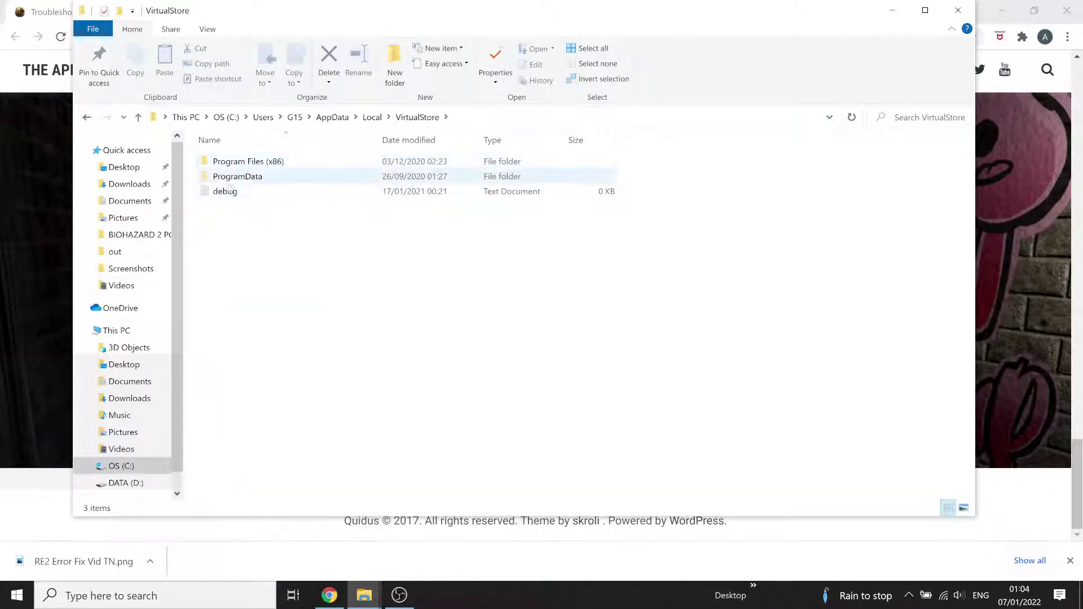
{"action": "double_click", "coordinate": [204, 164]}
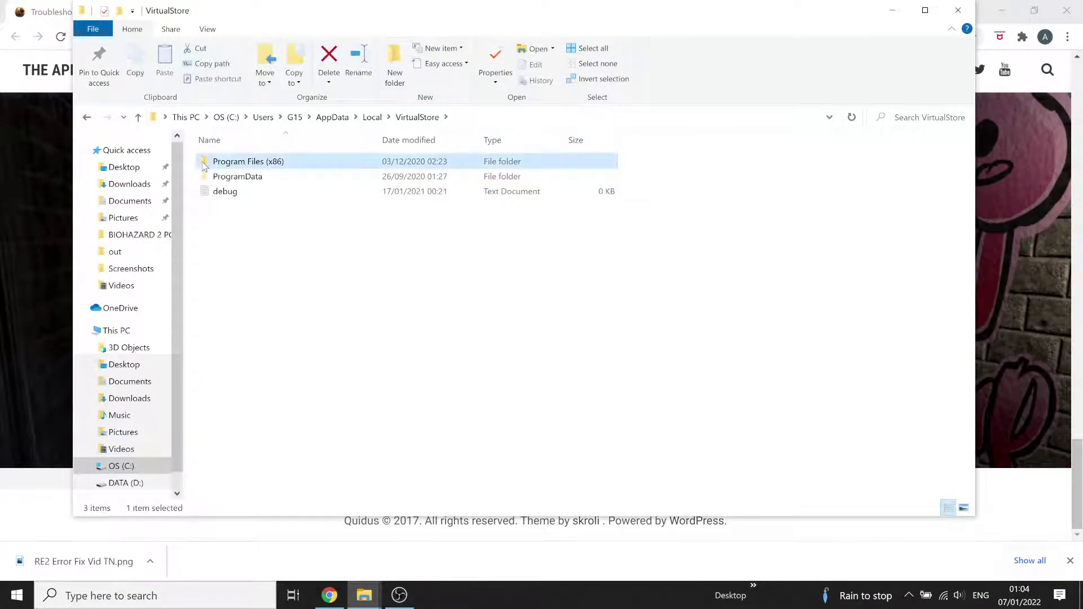
{"action": "left_click", "coordinate": [205, 177]}
{"action": "double_click", "coordinate": [205, 177]}
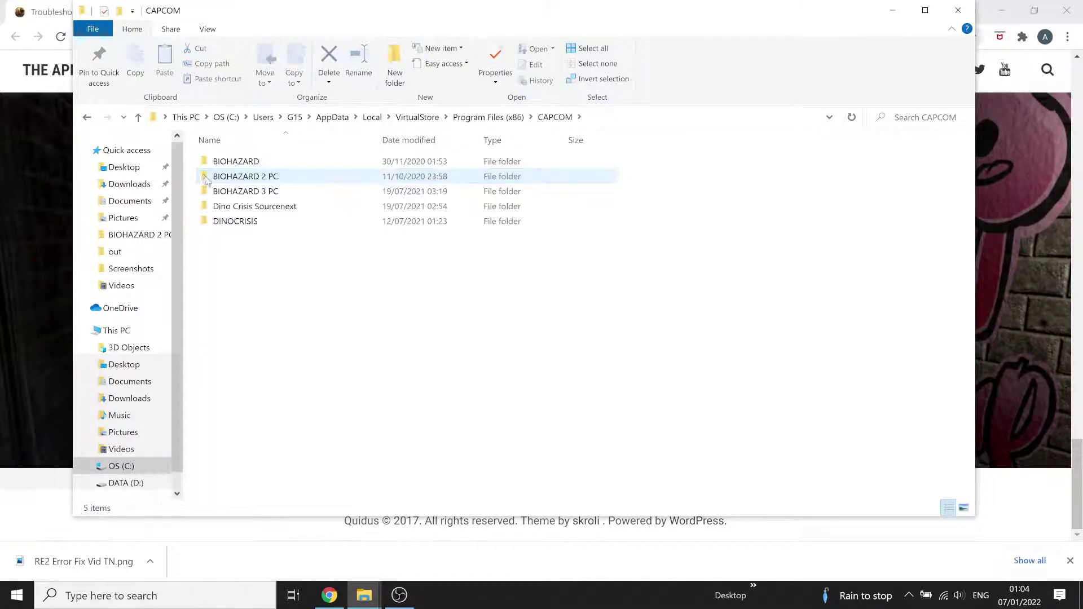
{"action": "double_click", "coordinate": [205, 176]}
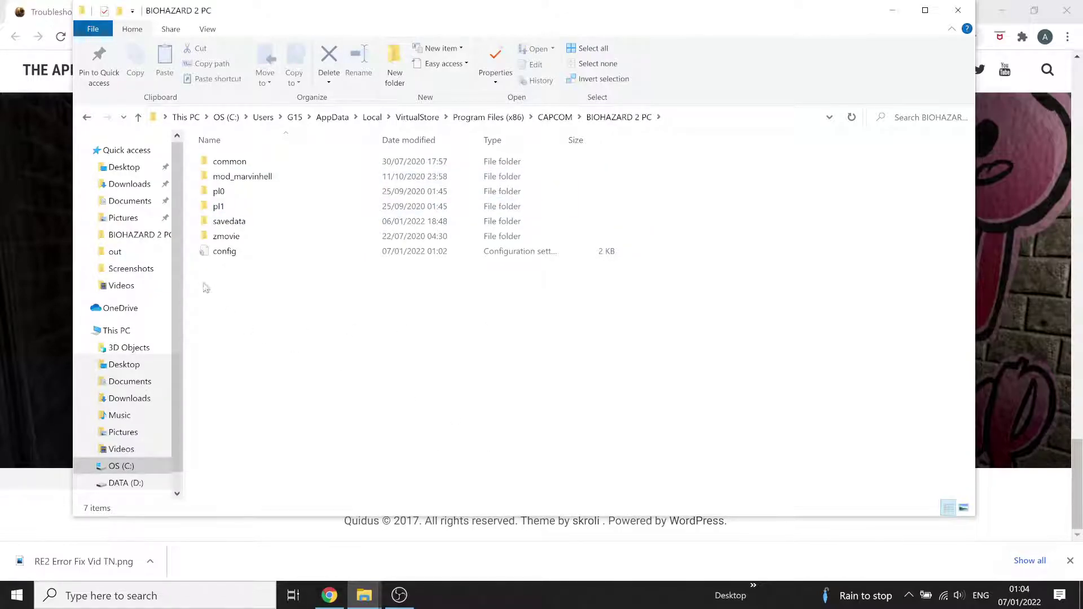
{"action": "left_click", "coordinate": [221, 257]}
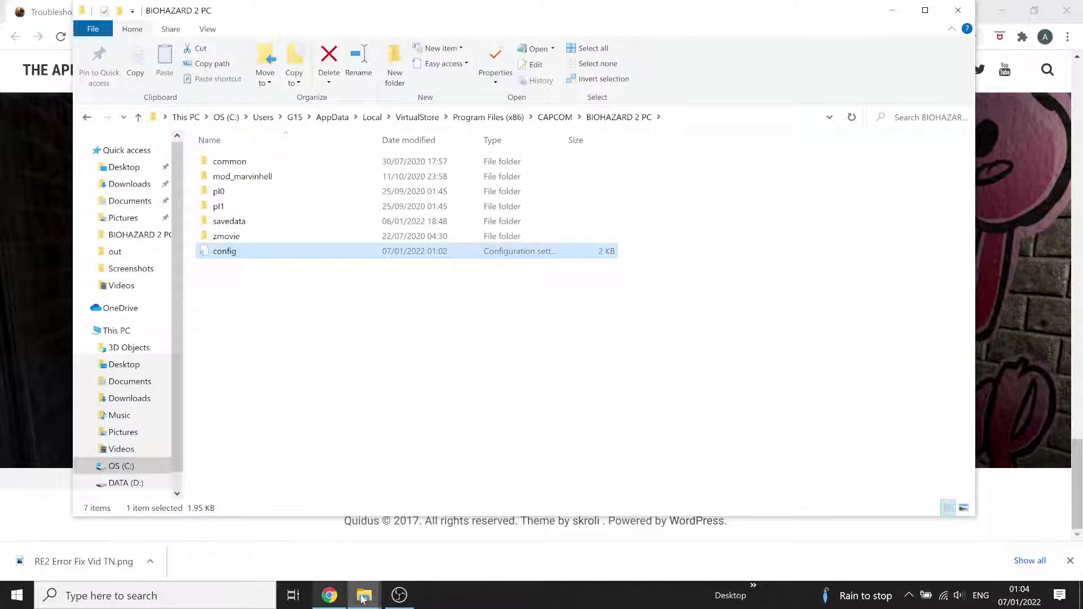
- Bring Chrome's 'I can't find my config.ini' VirtualStore section back to the front
{"action": "left_click", "coordinate": [329, 595]}
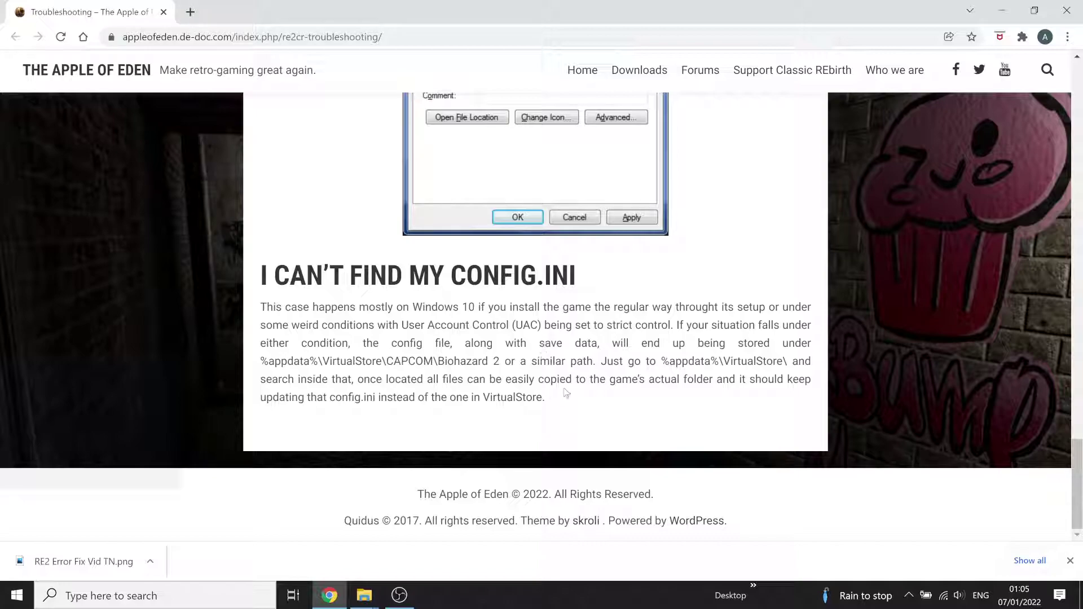
- Bring the VirtualStore BIOHAZARD 2 PC folder window forward and clear the config selection
{"action": "left_click", "coordinate": [364, 595]}
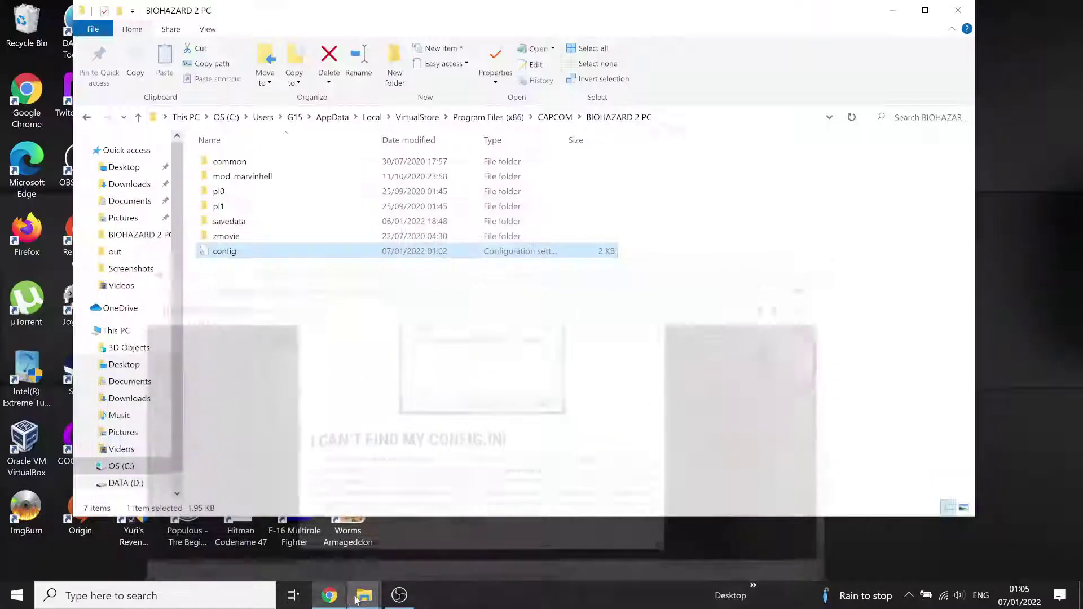
{"action": "mouse_move", "coordinate": [367, 595]}
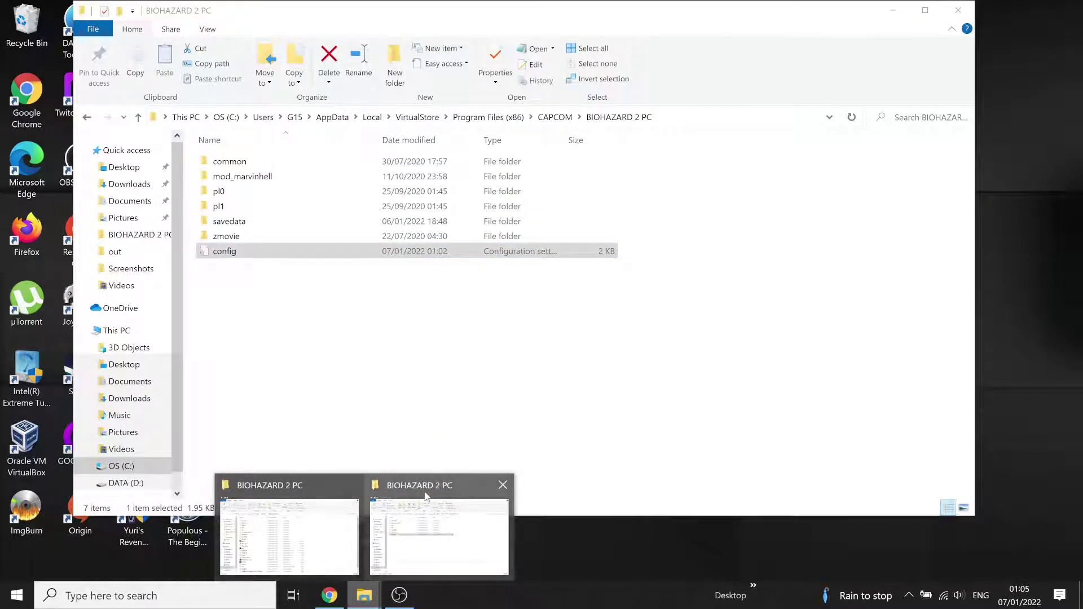
{"action": "left_click", "coordinate": [386, 499]}
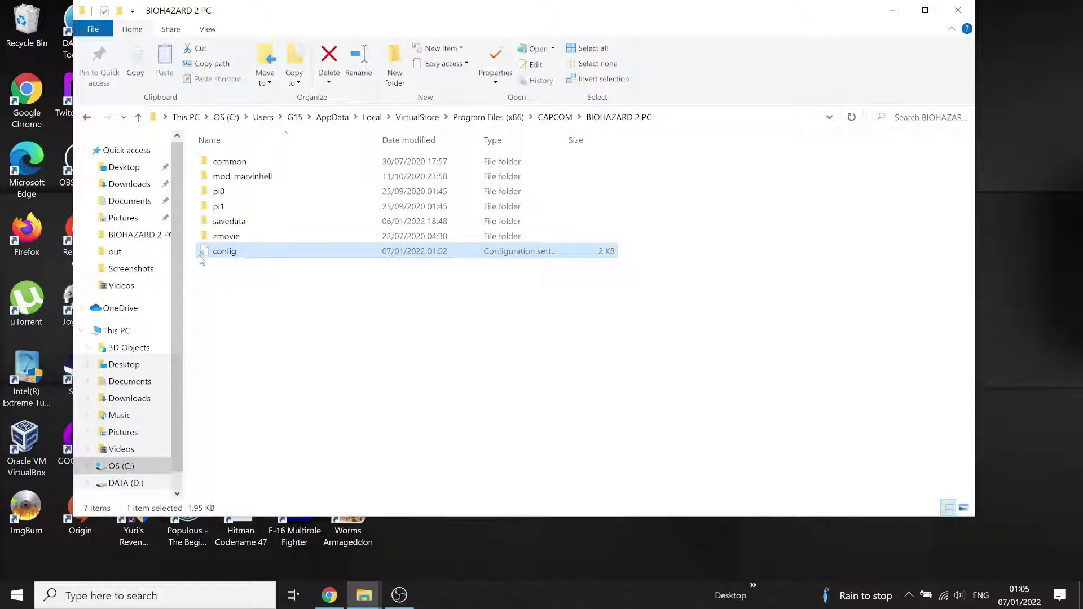
{"action": "left_click", "coordinate": [276, 352]}
- Check the troubleshooting page, then return to the VirtualStore folder and locate the config file
{"action": "left_click", "coordinate": [329, 595]}
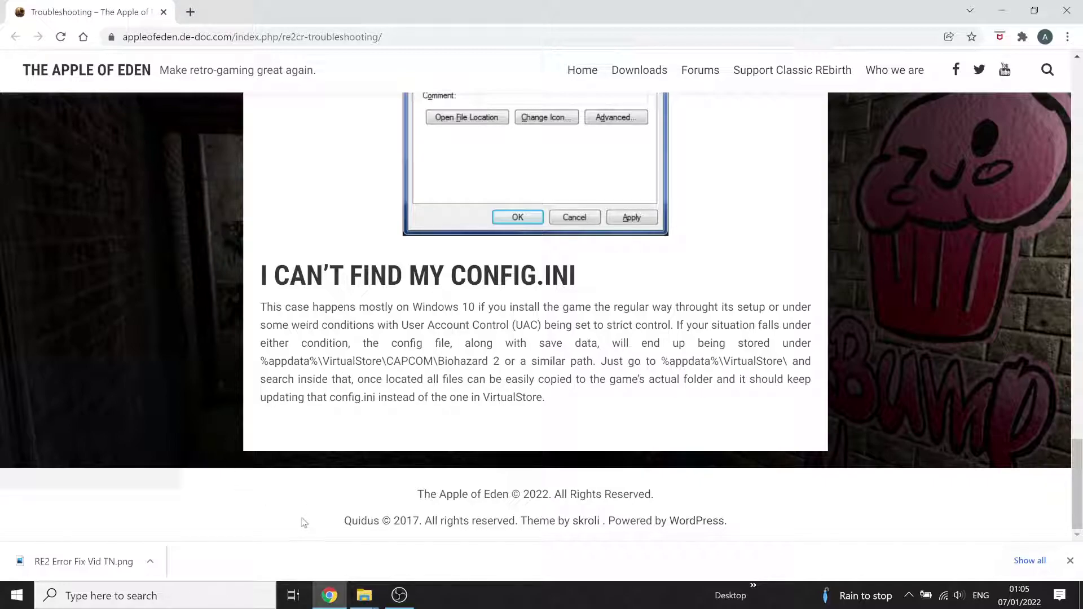
{"action": "left_click", "coordinate": [367, 598]}
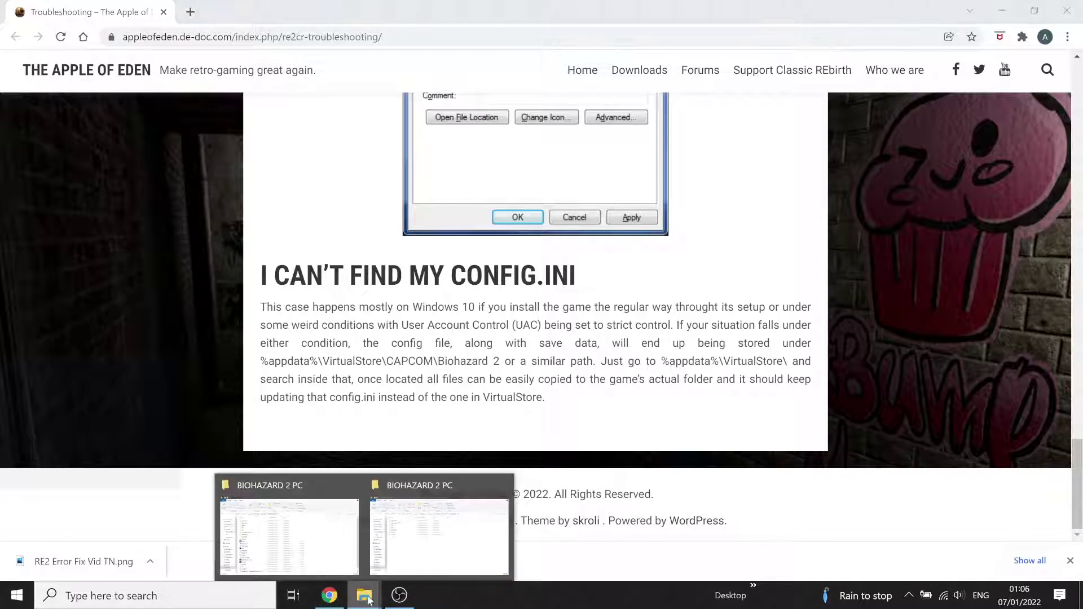
{"action": "left_click", "coordinate": [424, 552]}
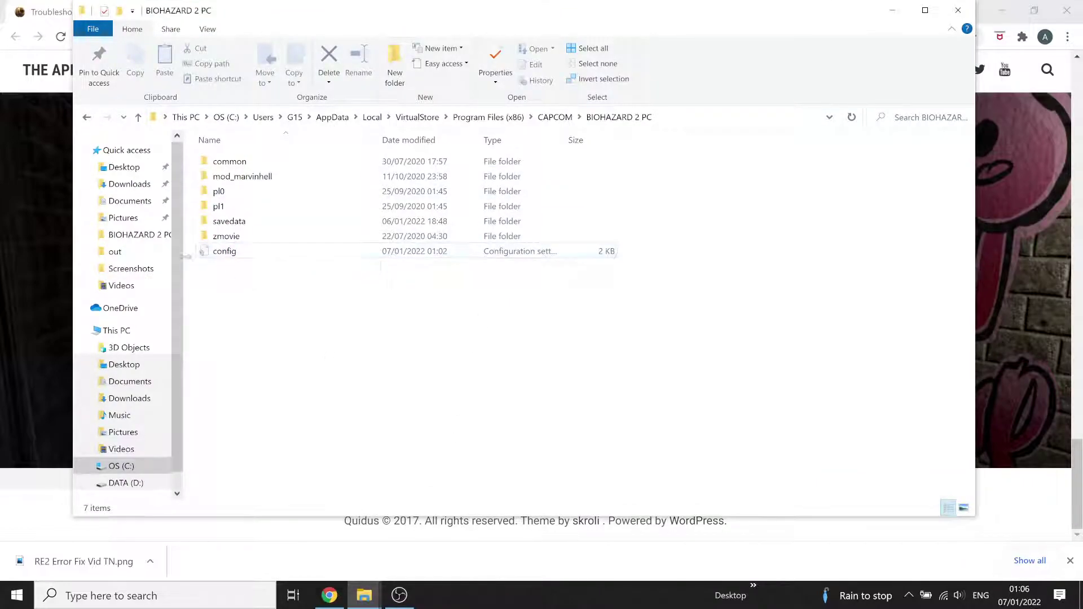
{"action": "left_click", "coordinate": [220, 258]}
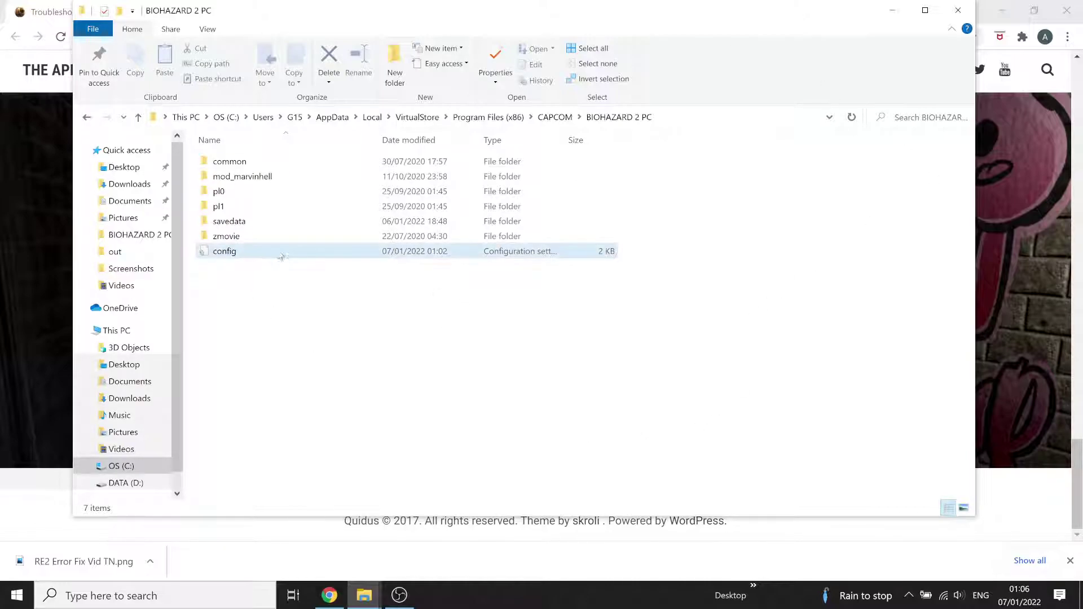
{"action": "left_click", "coordinate": [193, 308]}
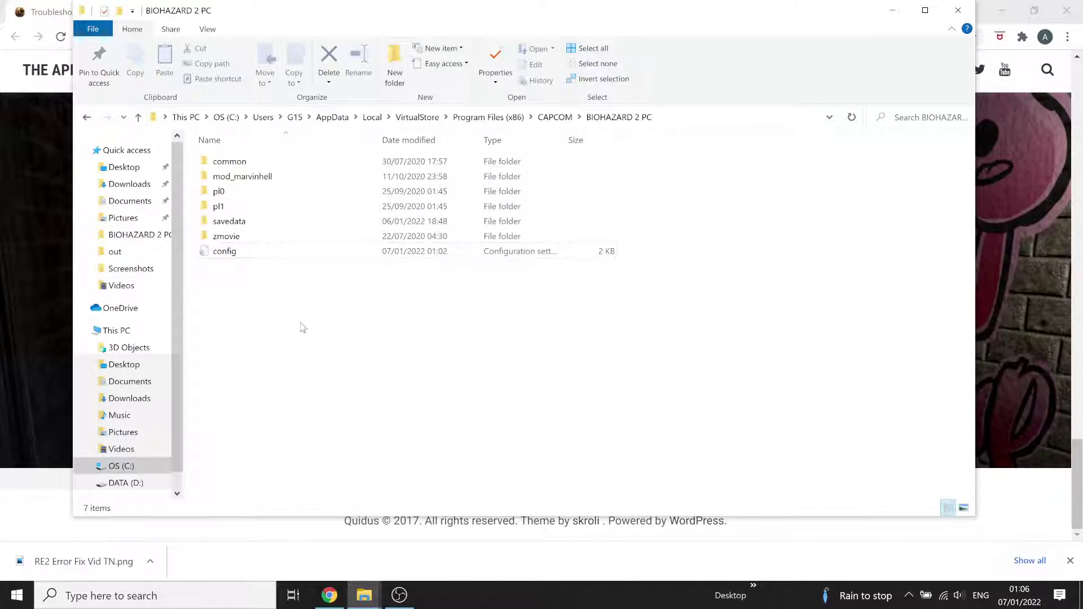
- Scroll the troubleshooting page back to the top and minimise Chrome
{"action": "left_click", "coordinate": [329, 595]}
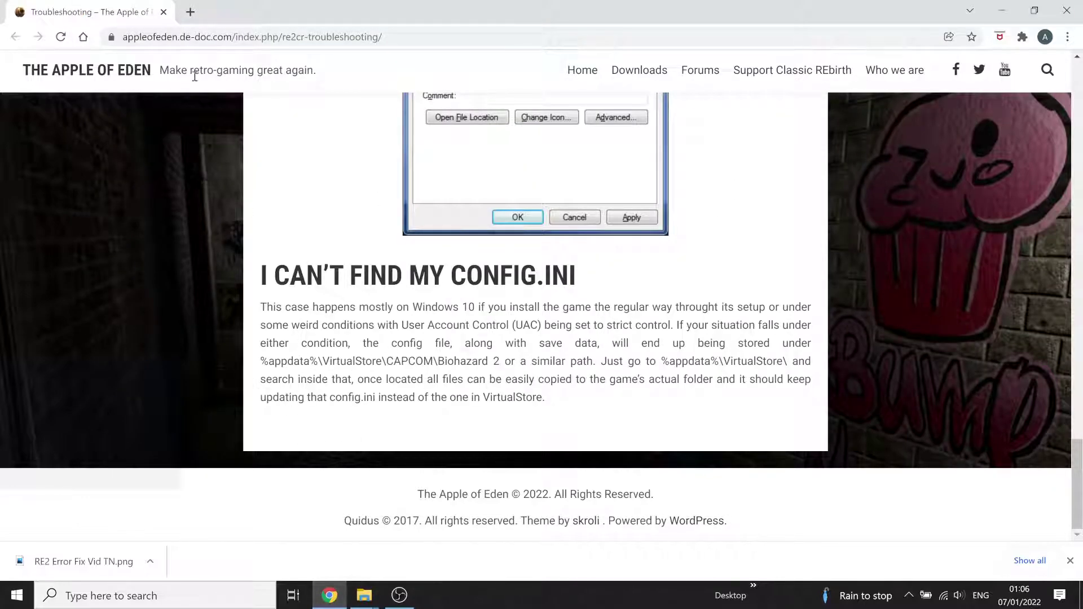
{"action": "scroll", "coordinate": [586, 254], "scroll_direction": "up", "scroll_amount": 8}
{"action": "scroll", "coordinate": [583, 253], "scroll_direction": "up", "scroll_amount": 15}
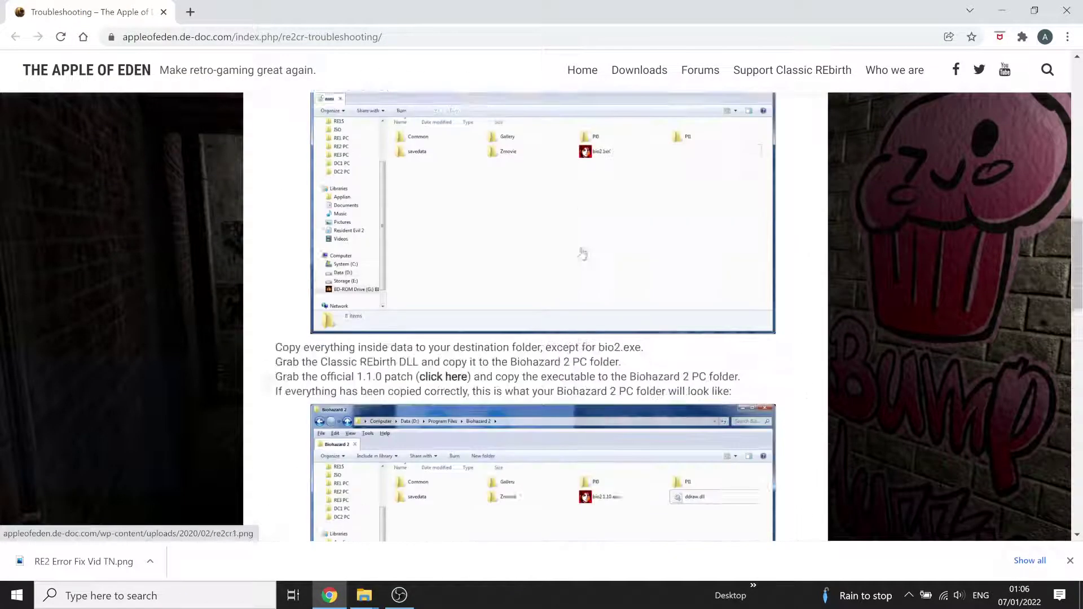
{"action": "left_click", "coordinate": [1010, 16]}
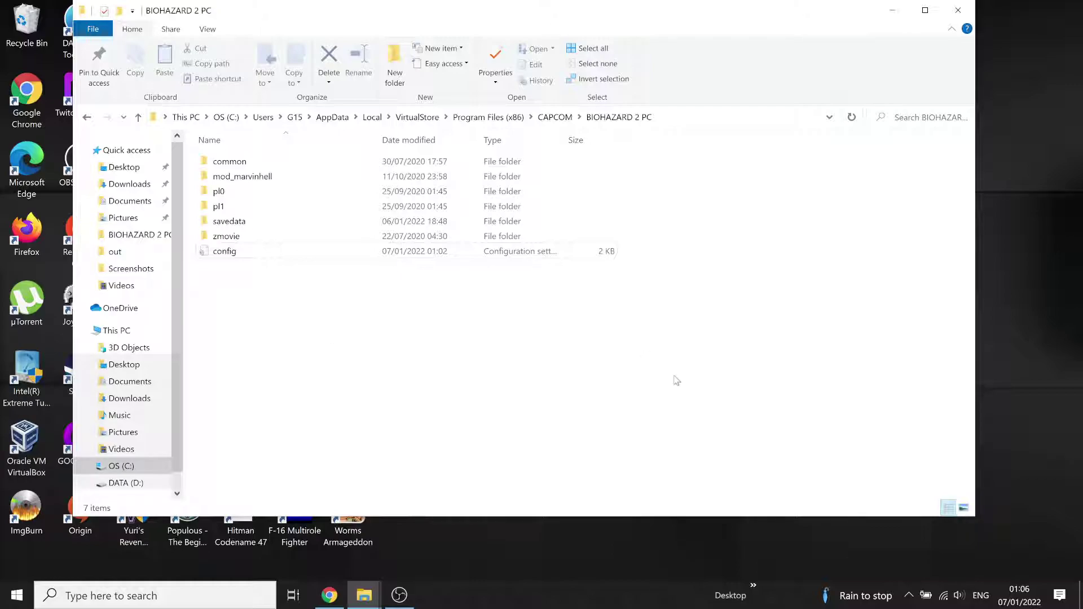
- Open the VirtualStore config in Notepad and select the hex values on its KeyDef line
{"action": "left_click", "coordinate": [212, 254]}
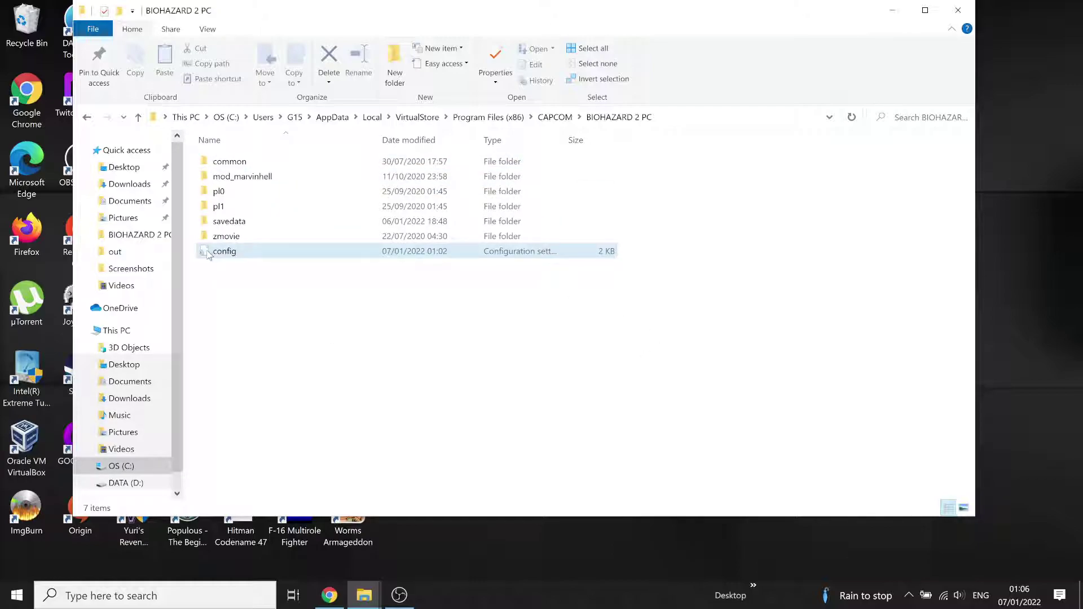
{"action": "double_click", "coordinate": [212, 254]}
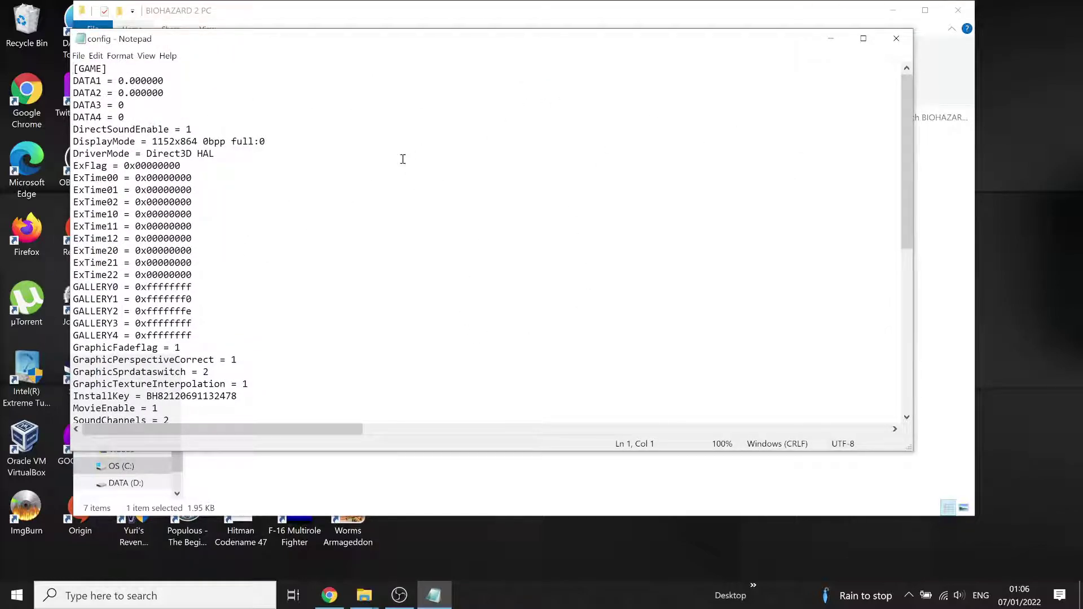
{"action": "scroll", "coordinate": [402, 159], "scroll_direction": "down", "scroll_amount": 2}
{"action": "scroll", "coordinate": [402, 160], "scroll_direction": "down", "scroll_amount": 3}
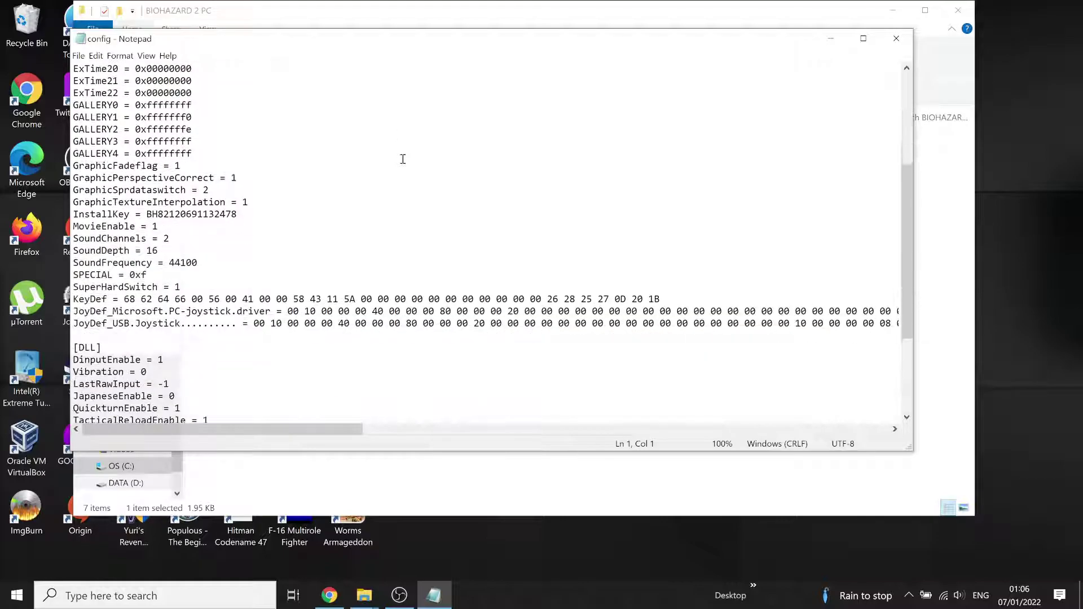
{"action": "double_click", "coordinate": [76, 299]}
{"action": "left_click", "coordinate": [230, 266]}
{"action": "left_click_drag", "start_coordinate": [127, 299], "coordinate": [661, 301]}
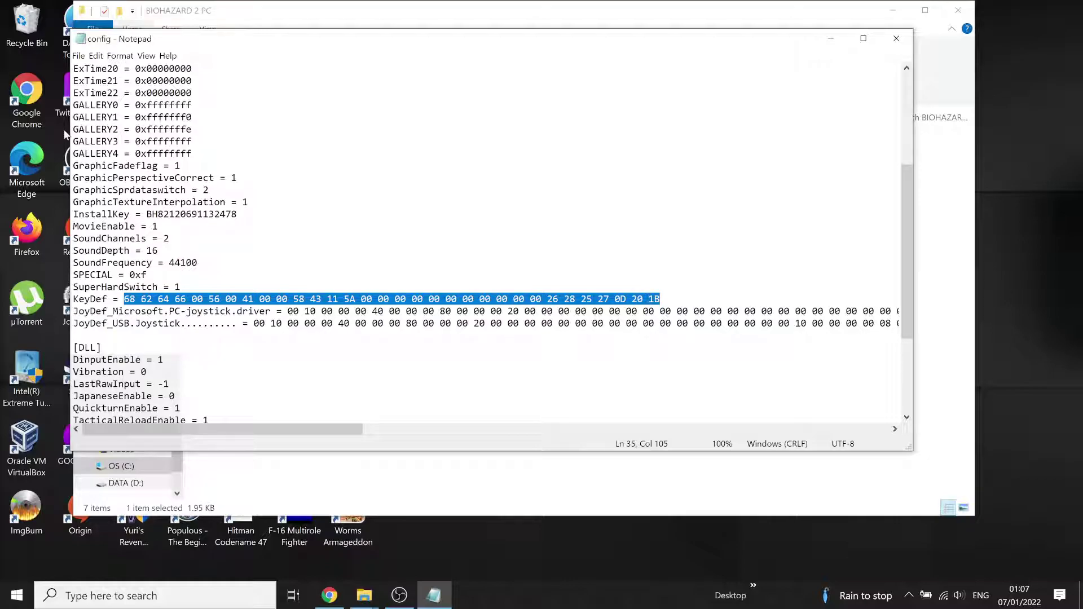
- Dismiss Notepad's File menu without saving, then reselect the full KeyDef value list
{"action": "left_click", "coordinate": [79, 55]}
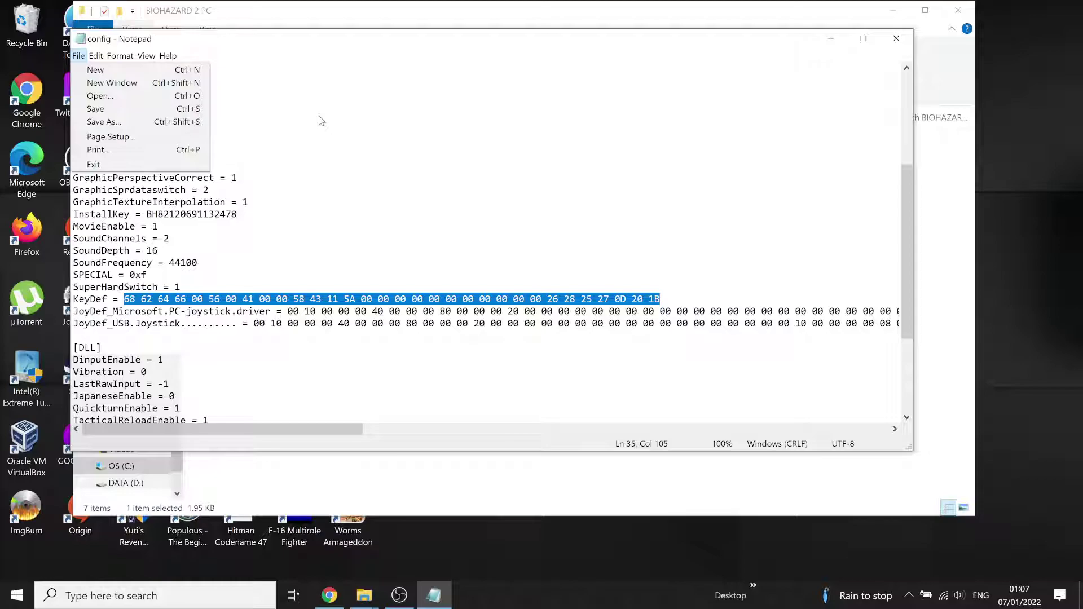
{"action": "left_click", "coordinate": [327, 200]}
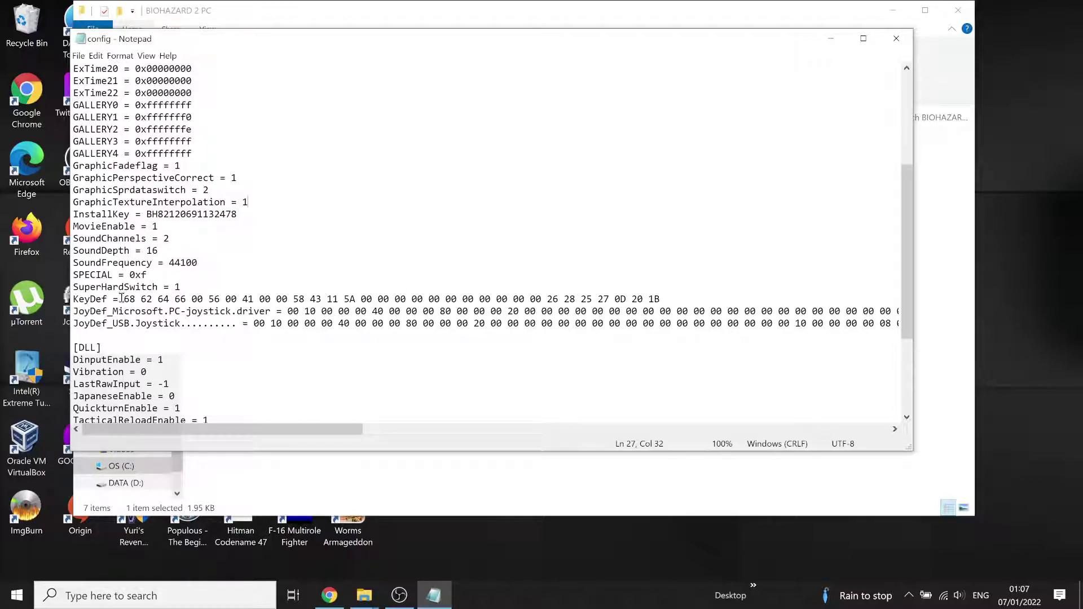
{"action": "left_click_drag", "start_coordinate": [124, 299], "coordinate": [659, 299]}
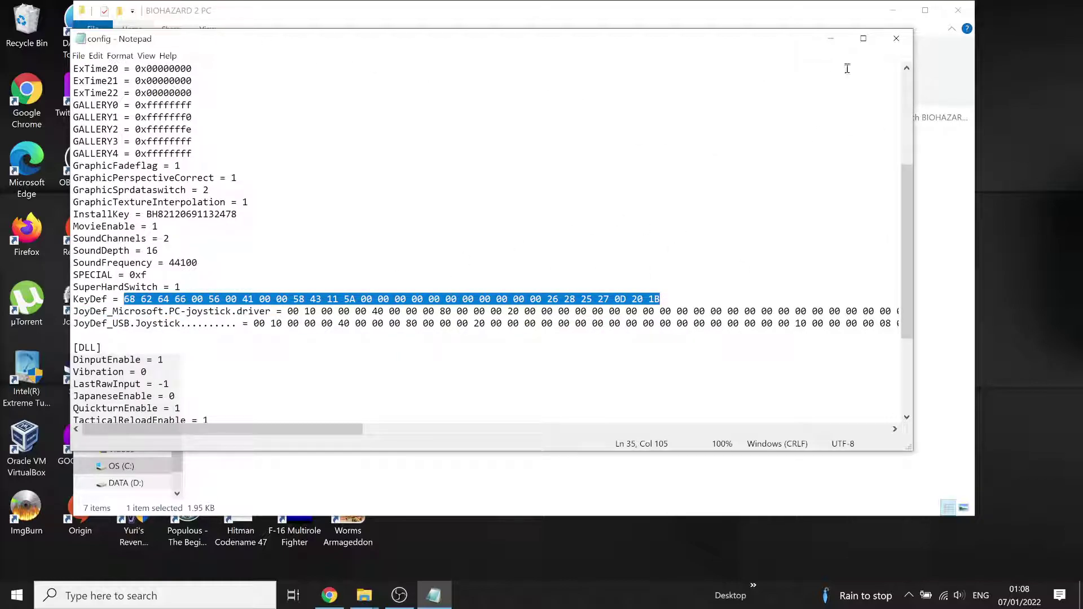
- Close config.ini, minimise Explorer, and launch BIOHAZARD from the desktop, accepting the CONFIGURATION dialog
{"action": "left_click", "coordinate": [904, 37]}
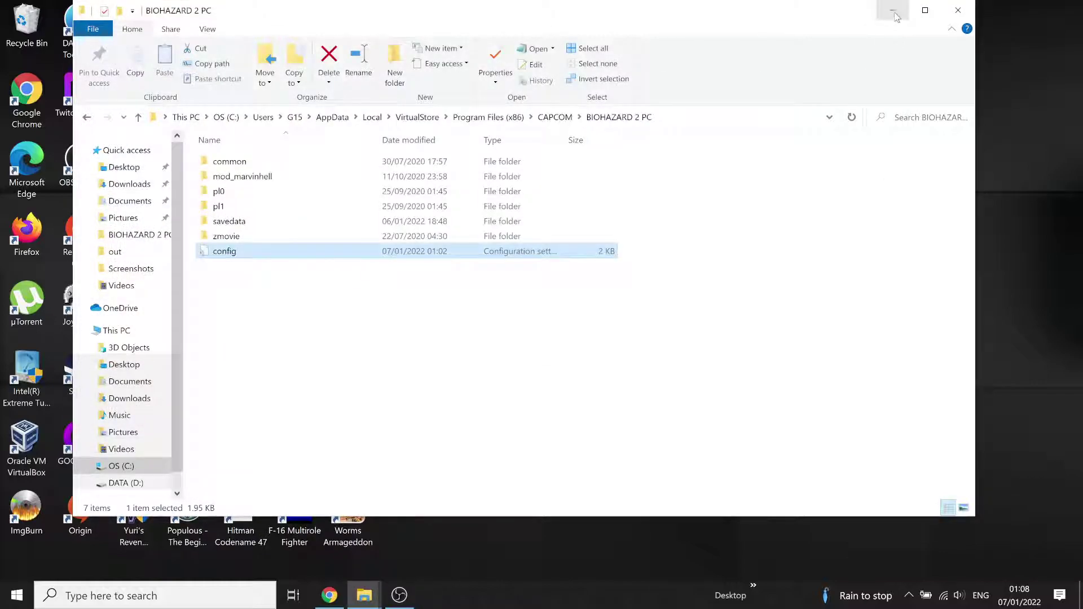
{"action": "left_click", "coordinate": [893, 11]}
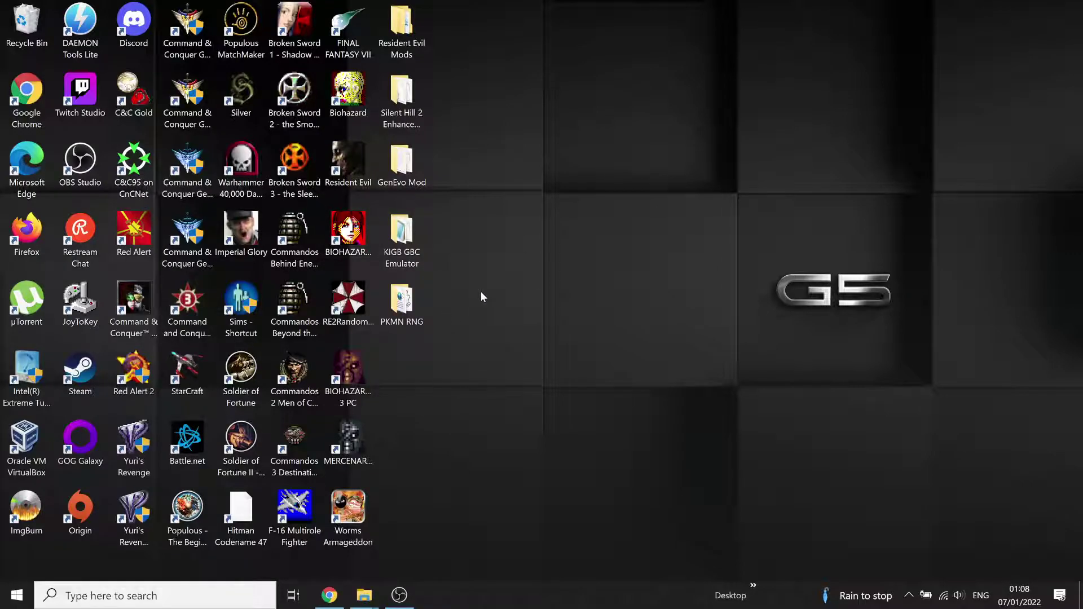
{"action": "double_click", "coordinate": [354, 242]}
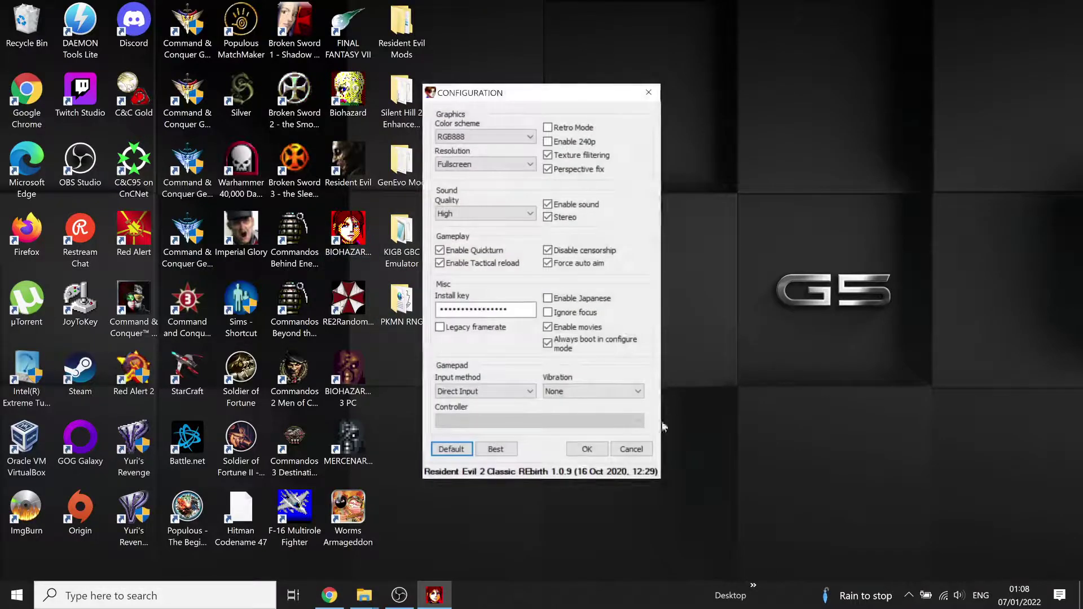
{"action": "left_click", "coordinate": [637, 448]}
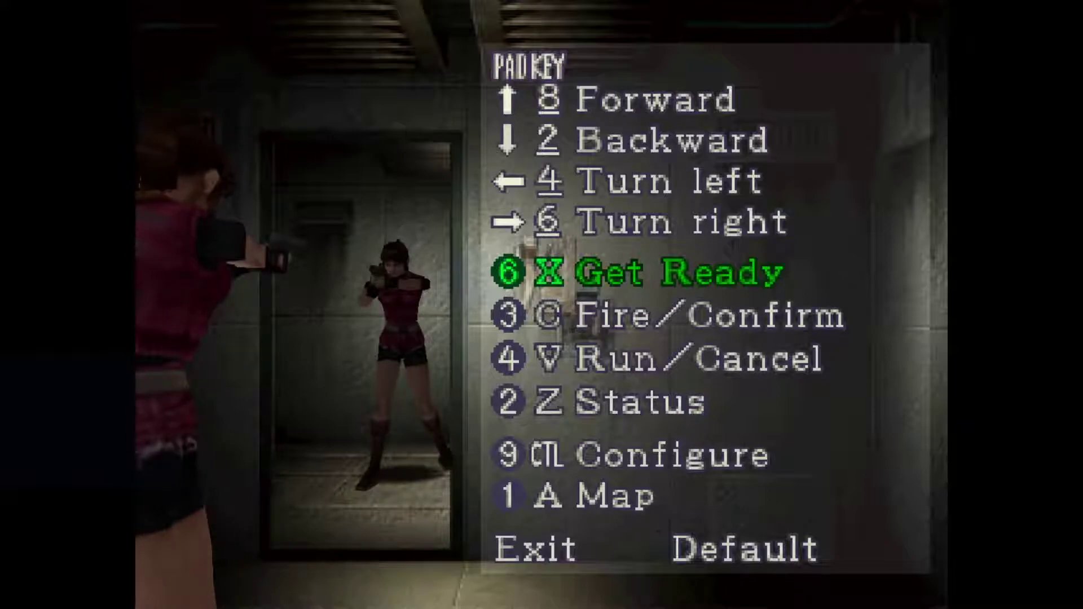
- Move through the in-game control list from Turn left down to Run/Cancel
{"action": "key", "text": "Up"}
{"action": "key", "text": "Up"}
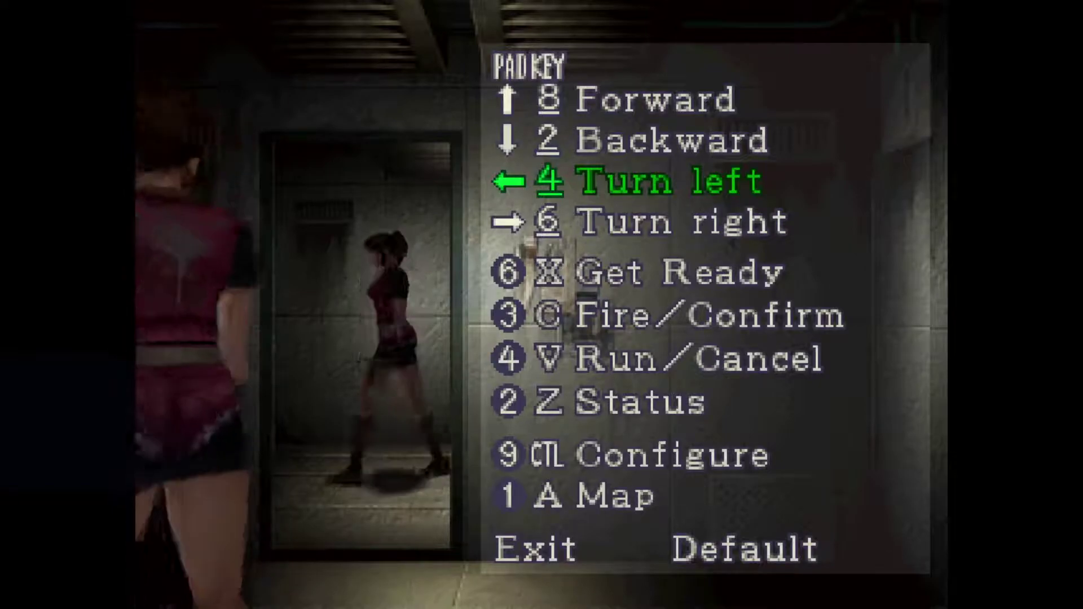
{"action": "key", "text": "Down"}
{"action": "key", "text": "Down"}
{"action": "key", "text": "Down"}
{"action": "key", "text": "Down"}
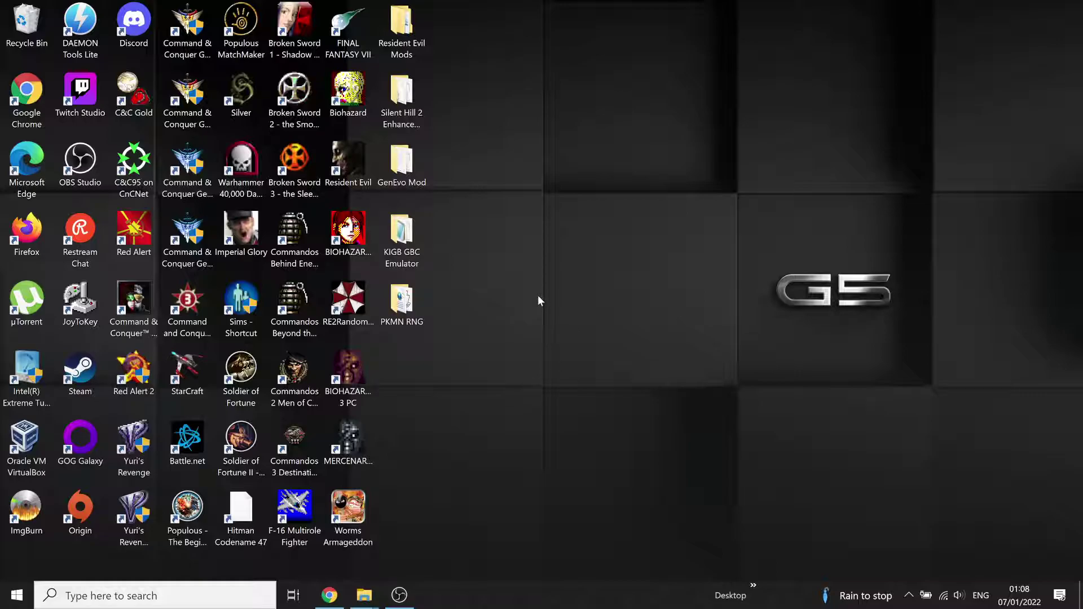
{"action": "left_click", "coordinate": [329, 595]}
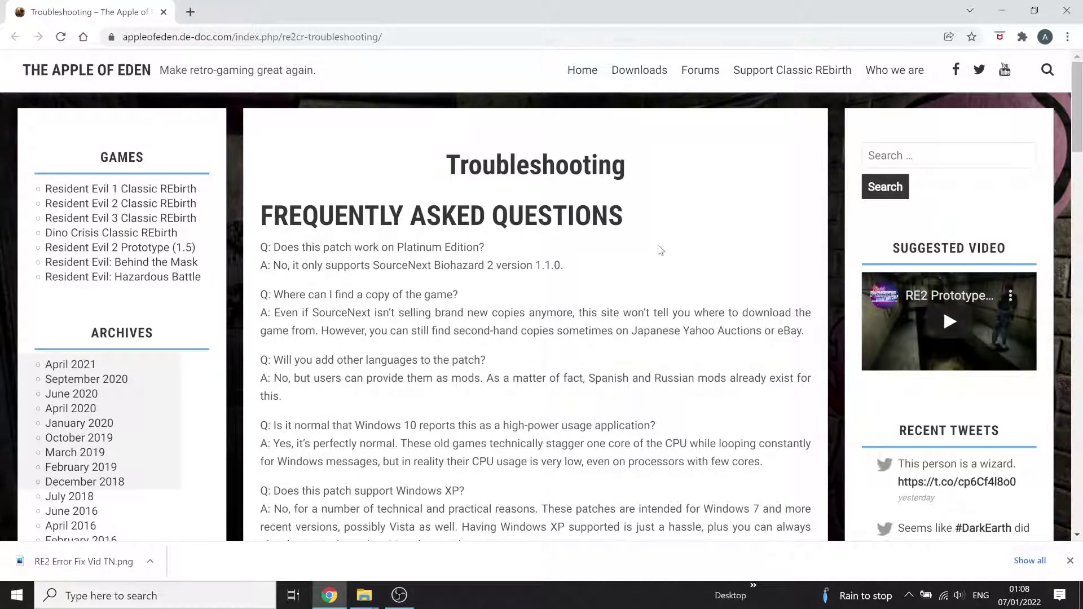
{"action": "scroll", "coordinate": [686, 237], "scroll_direction": "down", "scroll_amount": 15}
{"action": "scroll", "coordinate": [693, 242], "scroll_direction": "down", "scroll_amount": 15}
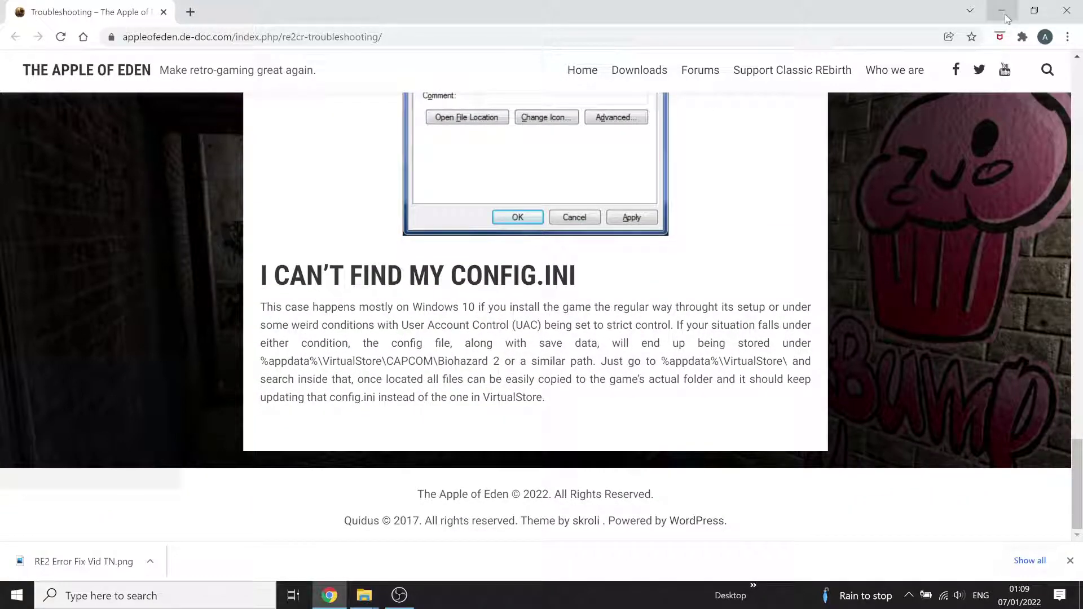
{"action": "left_click", "coordinate": [1002, 11]}
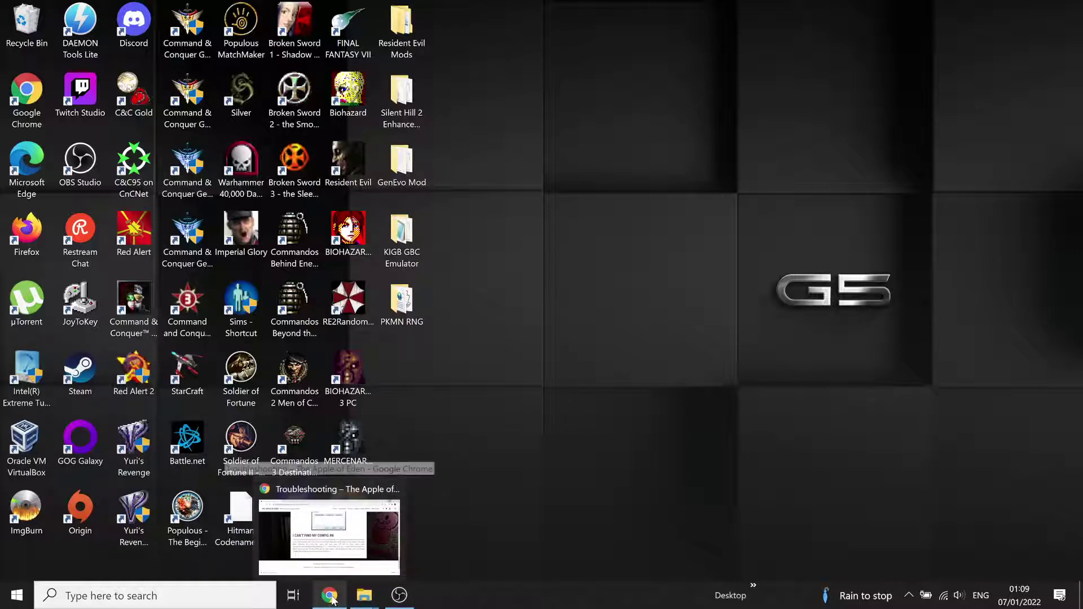
{"action": "left_click", "coordinate": [330, 597]}
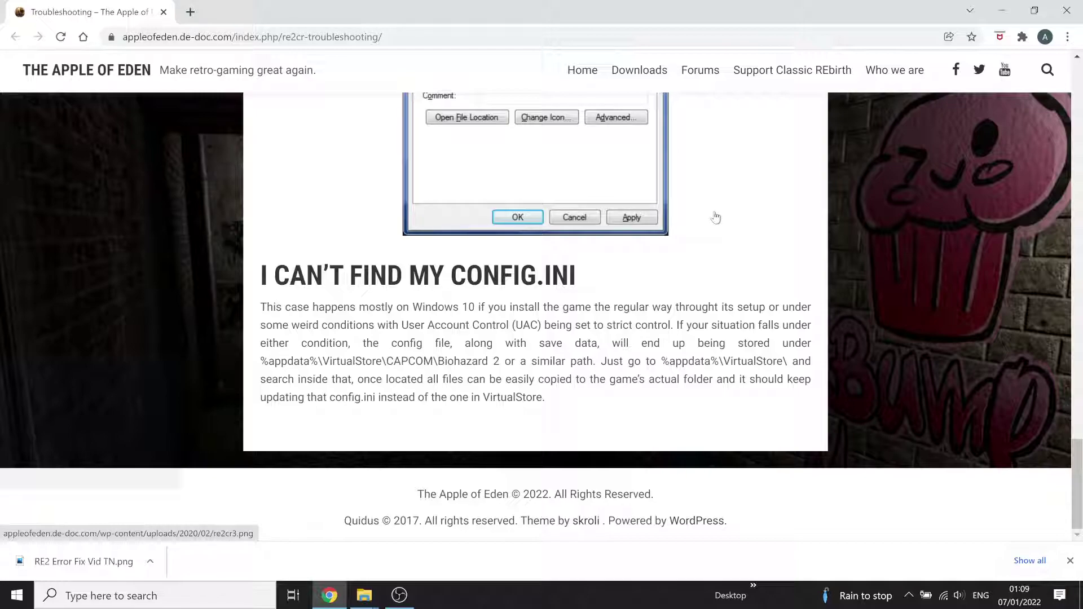
{"action": "left_click", "coordinate": [1002, 15]}
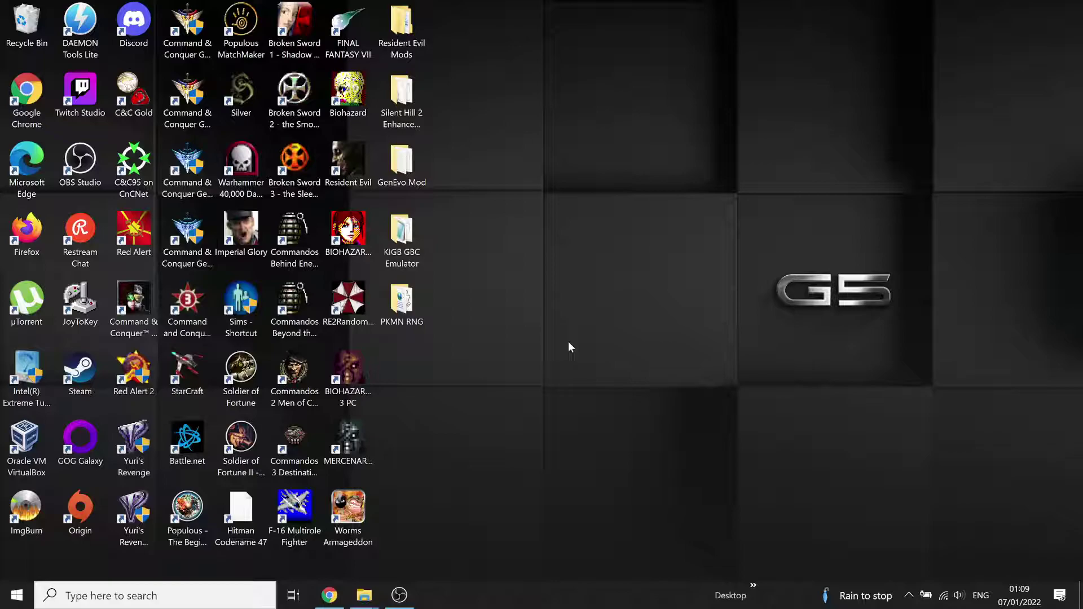